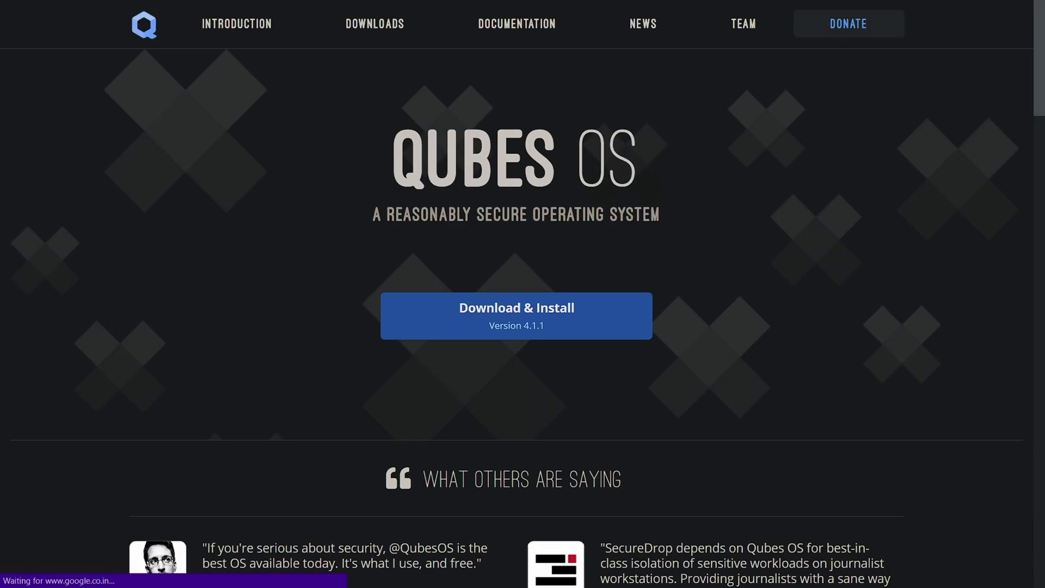
Scroll down to the Minimum section and highlight the minimum requirements list
{"action": "scroll", "coordinate": [522, 294], "scroll_direction": "down", "scroll_amount": 3}
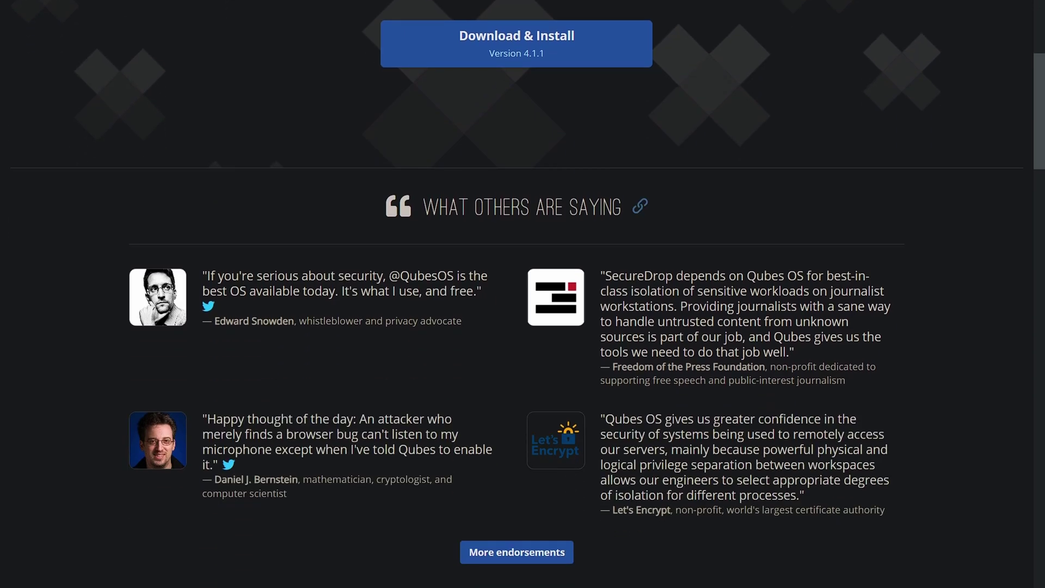
{"action": "scroll", "coordinate": [523, 294], "scroll_direction": "down", "scroll_amount": 4}
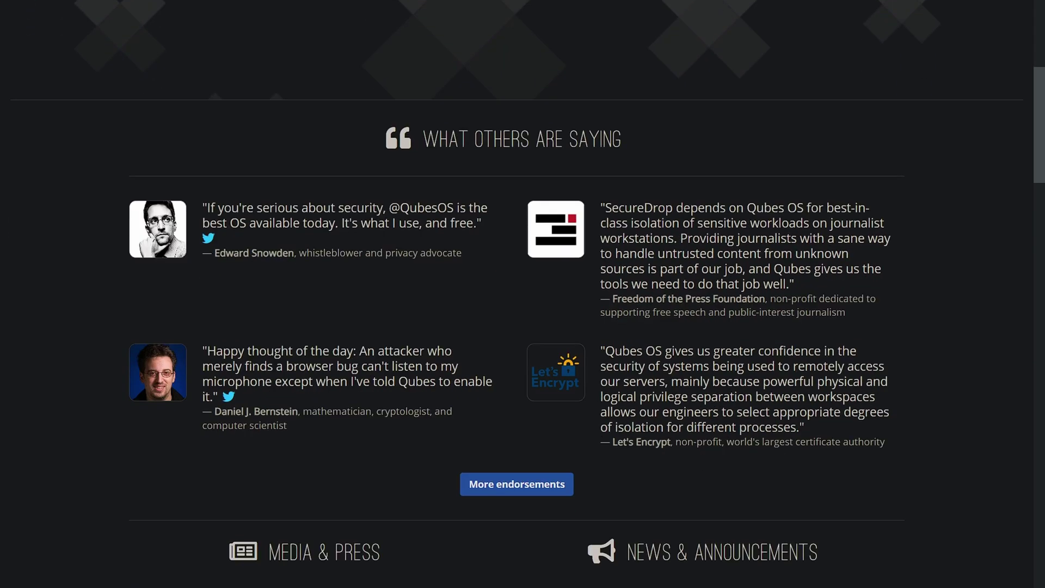
{"action": "scroll", "coordinate": [523, 294], "scroll_direction": "down", "scroll_amount": 3}
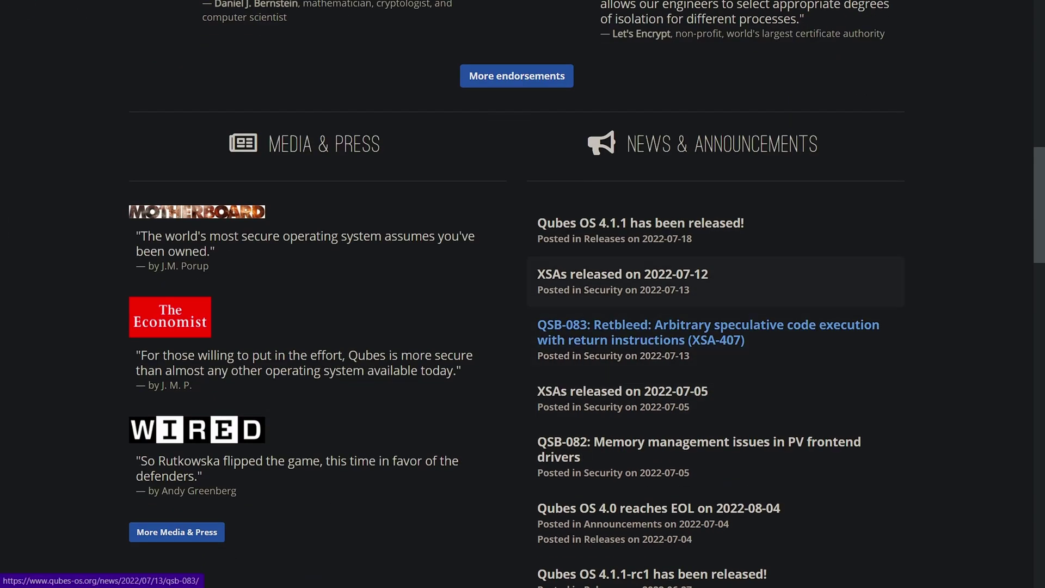
{"action": "scroll", "coordinate": [522, 294], "scroll_direction": "down", "scroll_amount": 6}
{"action": "scroll", "coordinate": [523, 294], "scroll_direction": "down", "scroll_amount": 18}
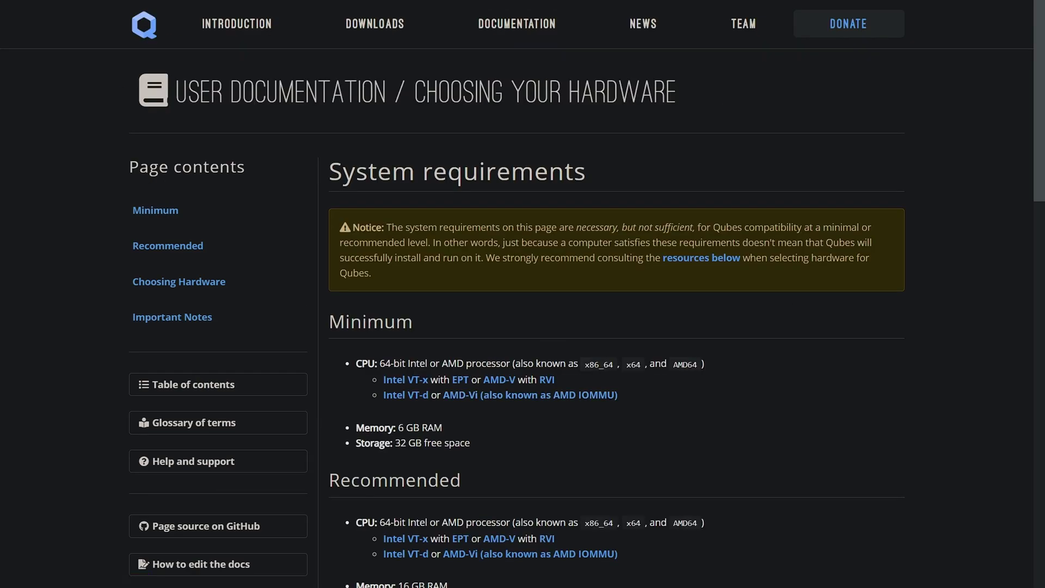
{"action": "left_click_drag", "start_coordinate": [356, 363], "coordinate": [470, 443]}
Highlight the recommended list (16 GB RAM, 128 GB storage), then the requirements notice paragraph
{"action": "scroll", "coordinate": [523, 294], "scroll_direction": "down", "scroll_amount": 4}
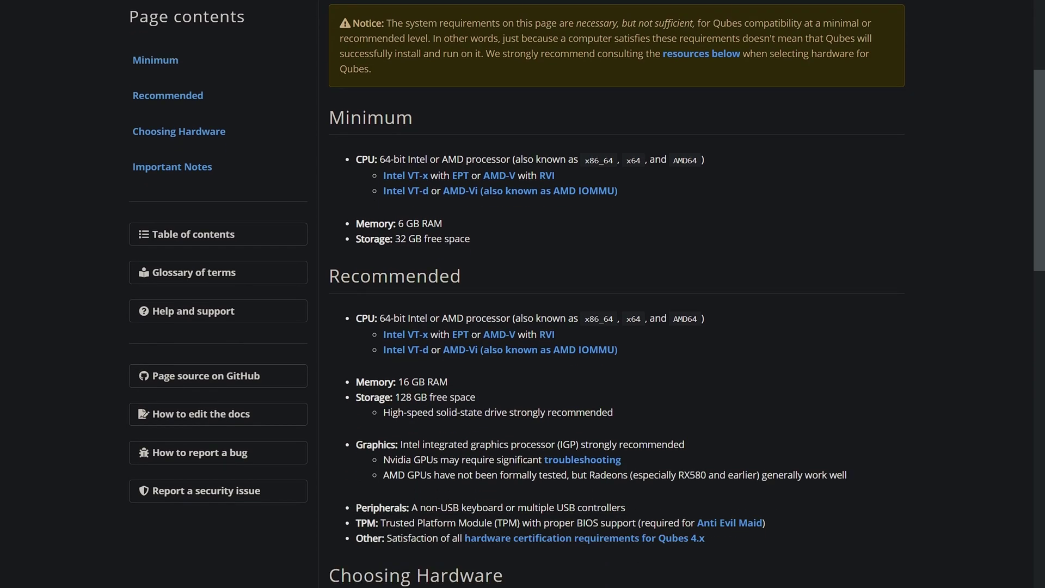
{"action": "scroll", "coordinate": [523, 294], "scroll_direction": "down", "scroll_amount": 1}
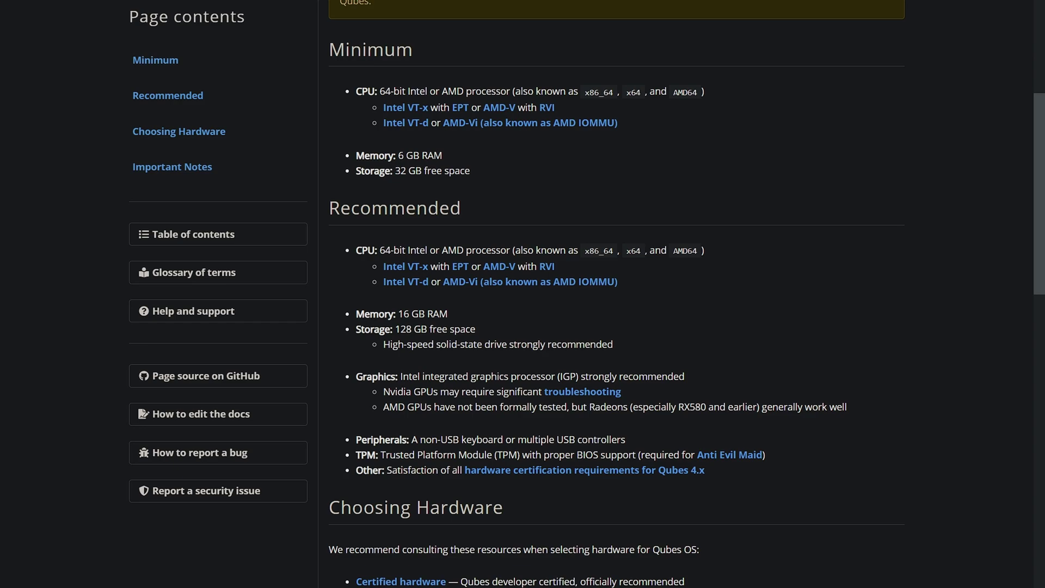
{"action": "left_click_drag", "start_coordinate": [356, 250], "coordinate": [704, 470]}
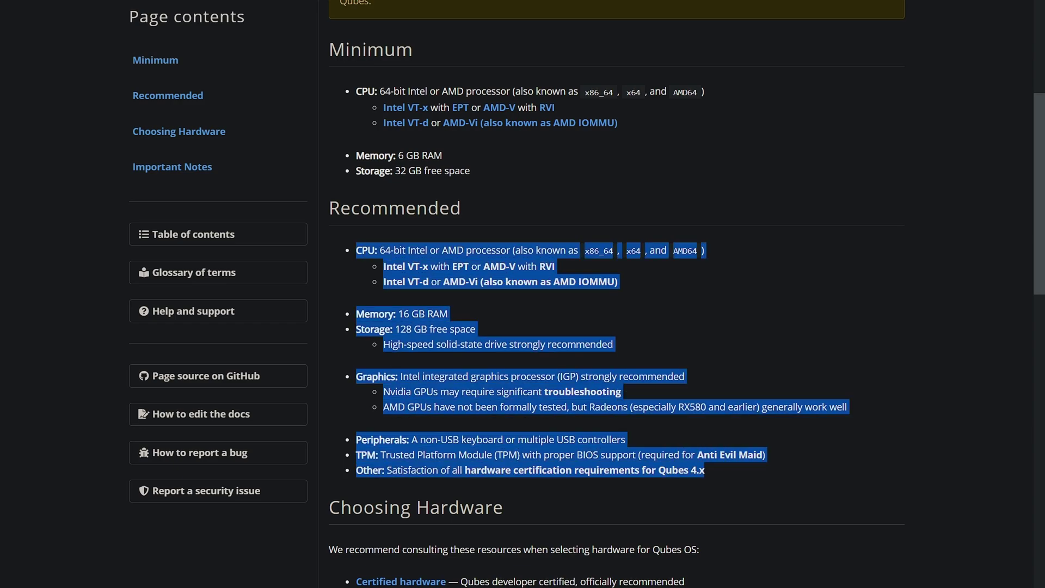
{"action": "left_click", "coordinate": [705, 470]}
{"action": "scroll", "coordinate": [522, 294], "scroll_direction": "up", "scroll_amount": 4}
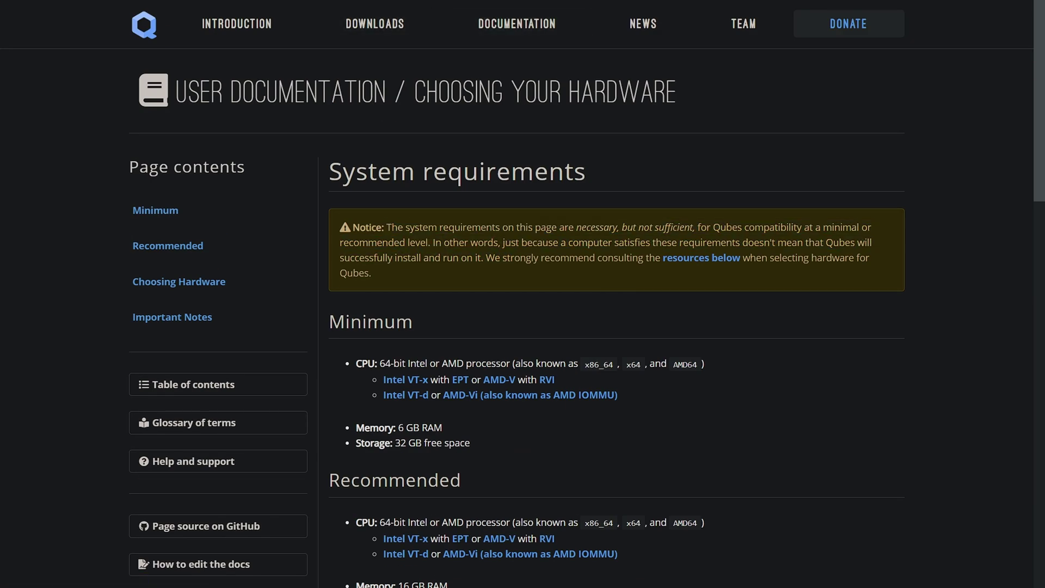
{"action": "left_click_drag", "start_coordinate": [386, 227], "coordinate": [372, 273]}
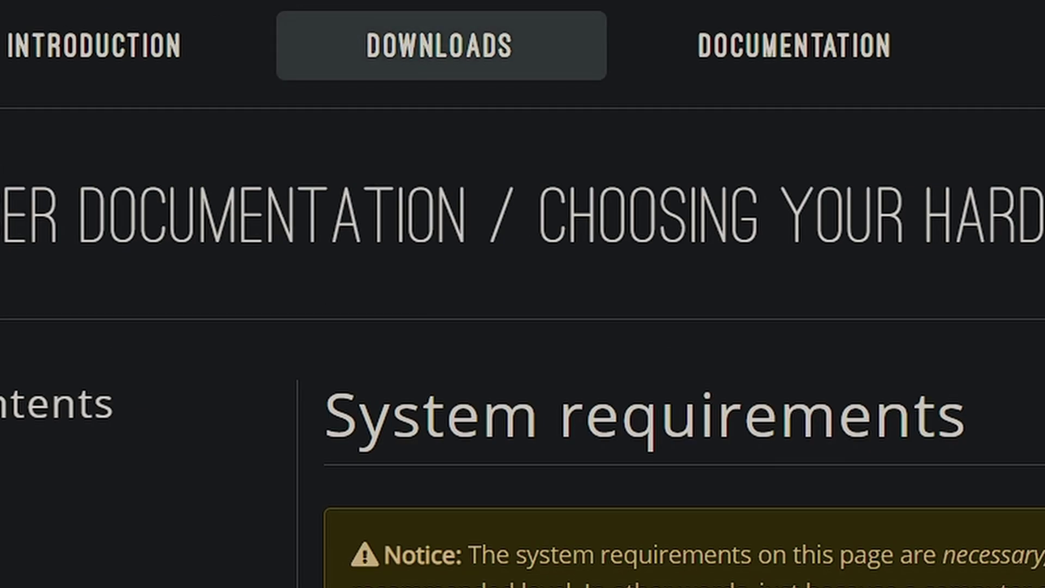
Download Qubes-R4.1.1-x86_64.iso from the Downloads page and show all downloads
{"action": "left_click", "coordinate": [441, 45]}
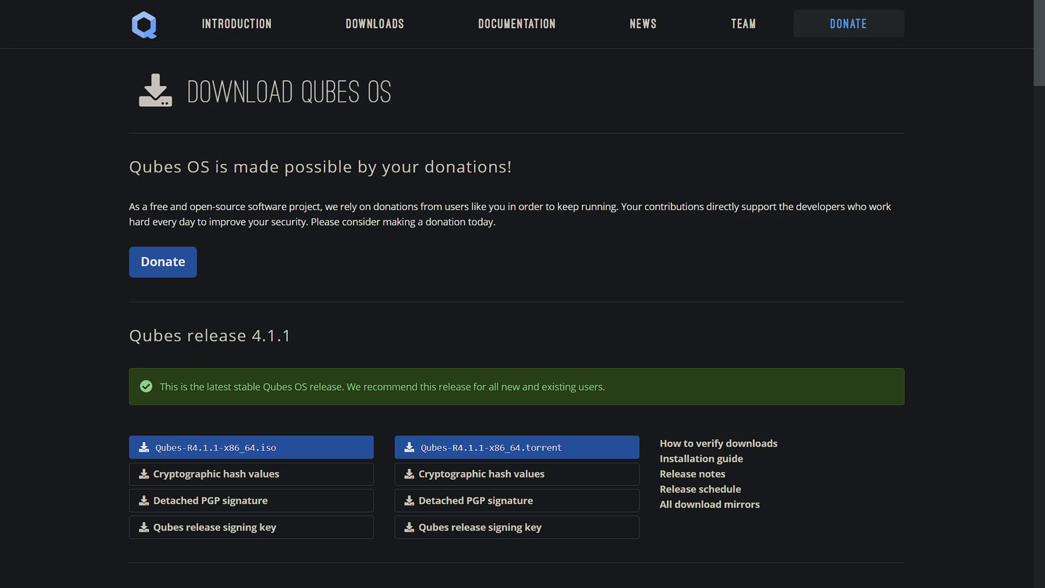
{"action": "left_click_drag", "start_coordinate": [165, 387], "coordinate": [606, 387]}
{"action": "left_click", "coordinate": [251, 447]}
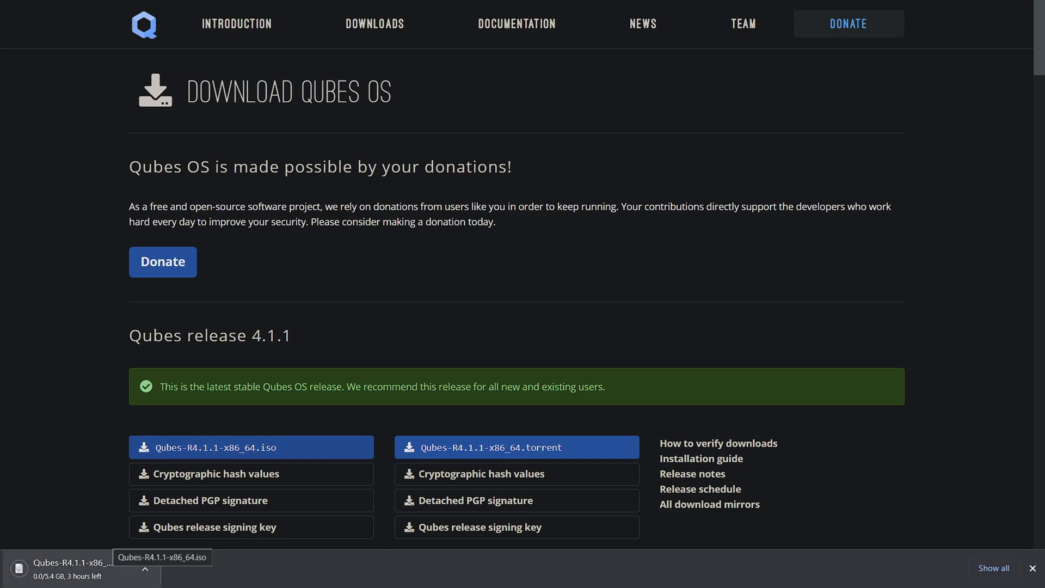
{"action": "left_click", "coordinate": [994, 568]}
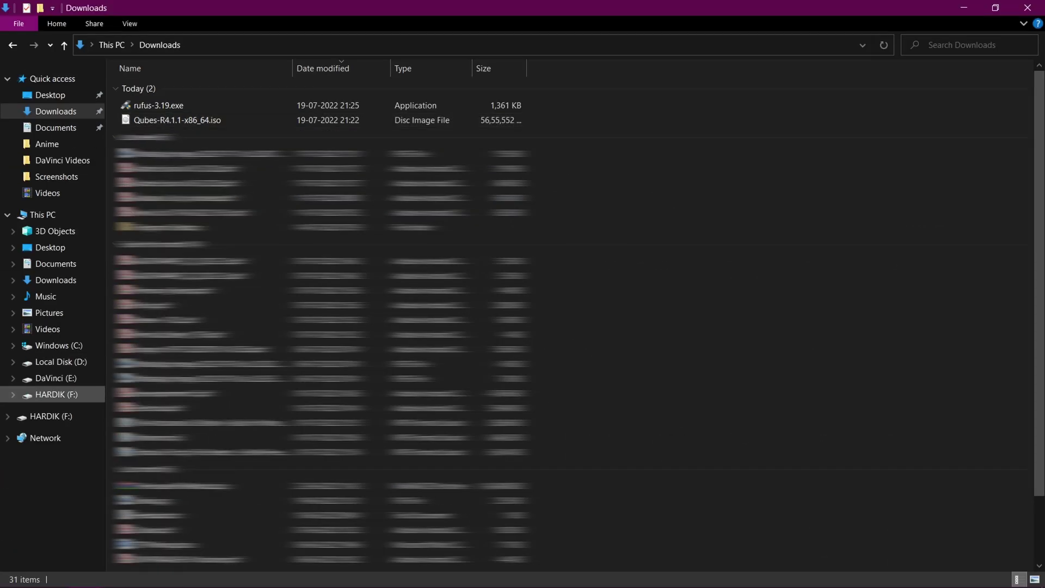
Select rufus-3.19.exe in the Downloads folder
{"action": "left_click", "coordinate": [158, 105]}
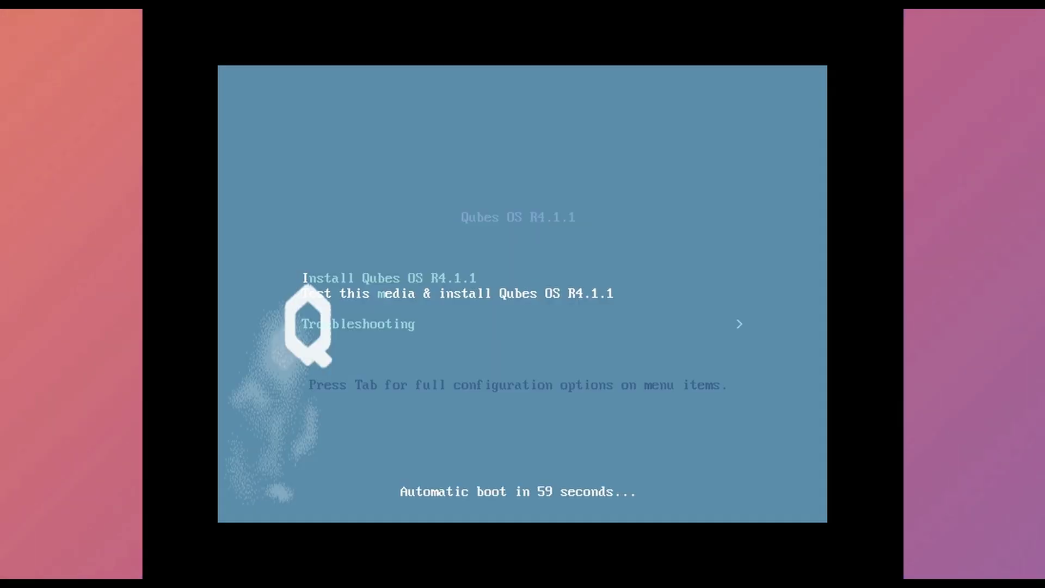
Stop the GRUB countdown and keep Install Qubes OS R4.1.1 selected
{"action": "key", "text": "Down"}
{"action": "key", "text": "Up"}
{"action": "key", "text": "Up"}
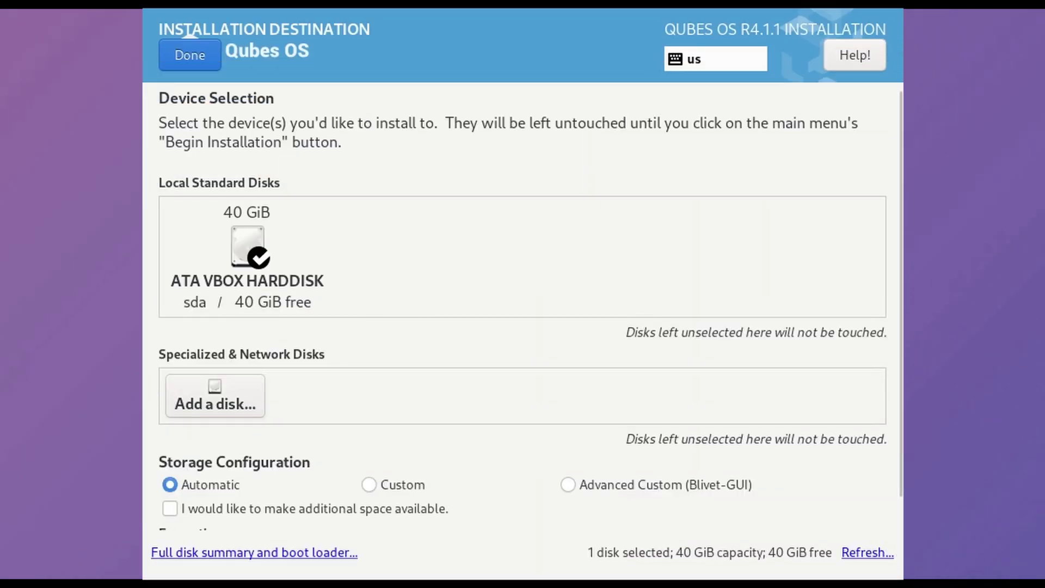
Pick Custom storage configuration for the 40 GiB disk and continue to Manual Partitioning
{"action": "left_click", "coordinate": [189, 55]}
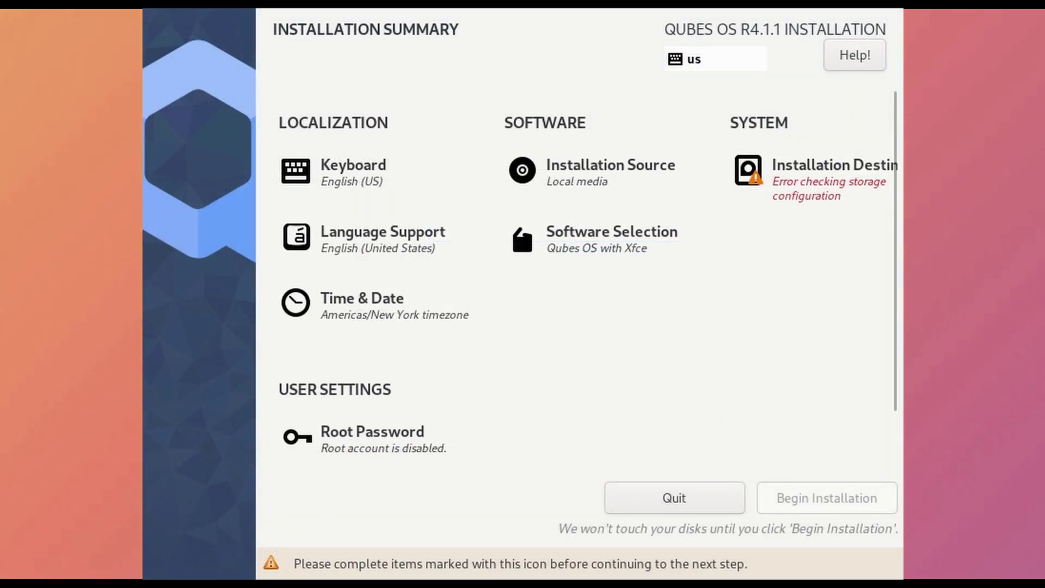
{"action": "left_click", "coordinate": [609, 245]}
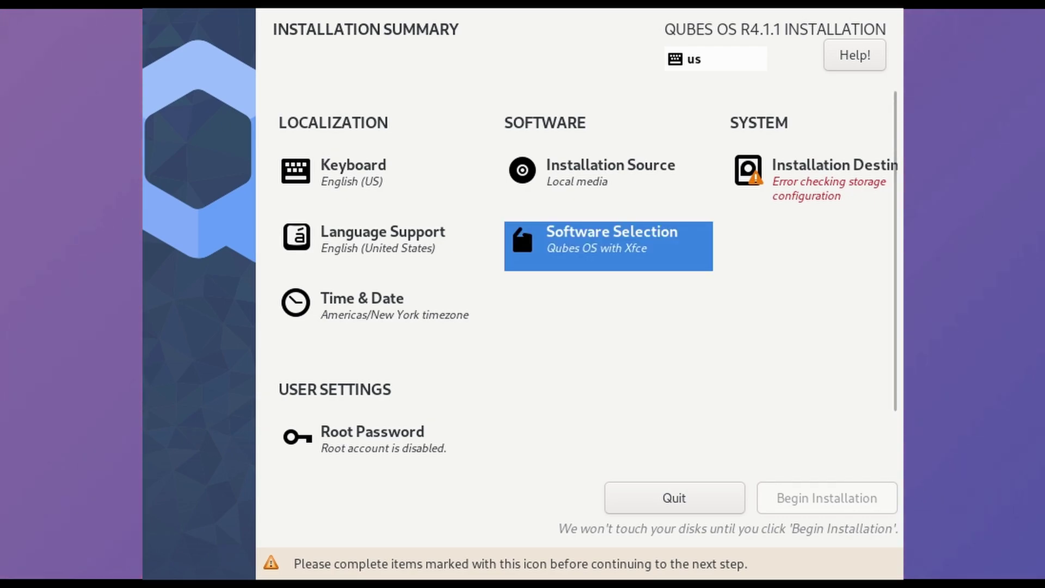
{"action": "left_click", "coordinate": [749, 171]}
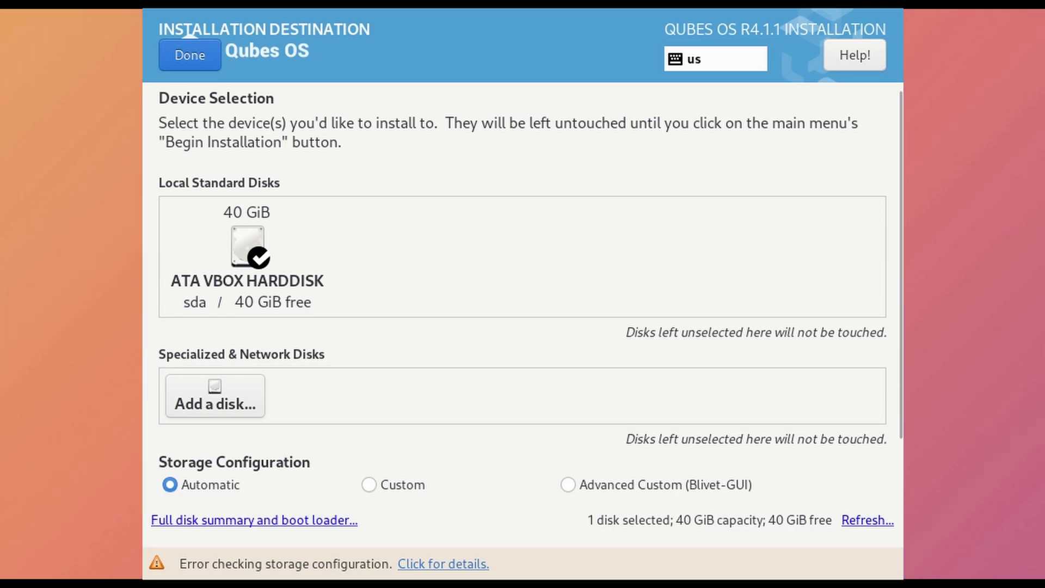
{"action": "left_click", "coordinate": [369, 484]}
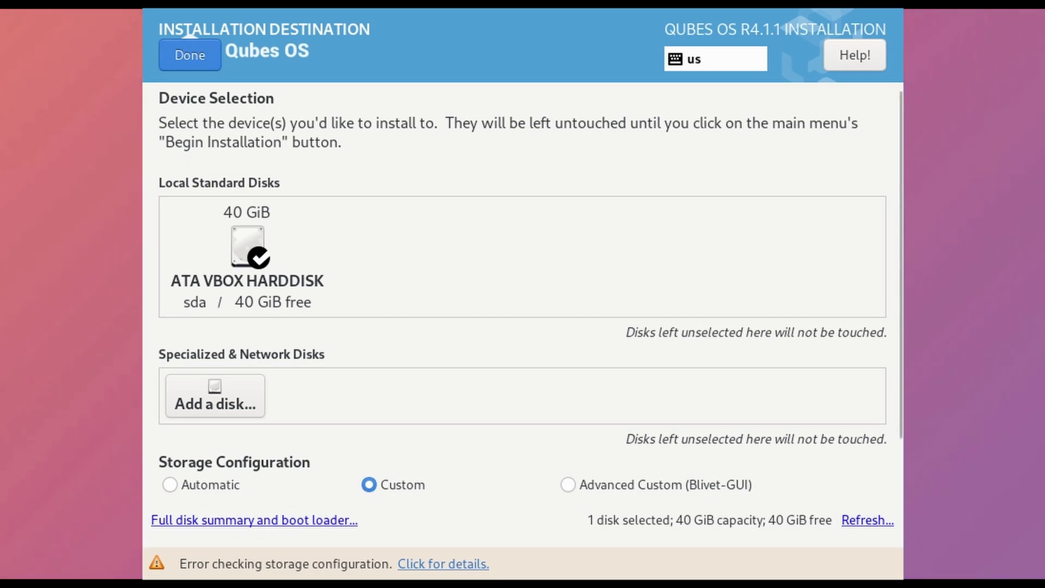
{"action": "left_click", "coordinate": [190, 55]}
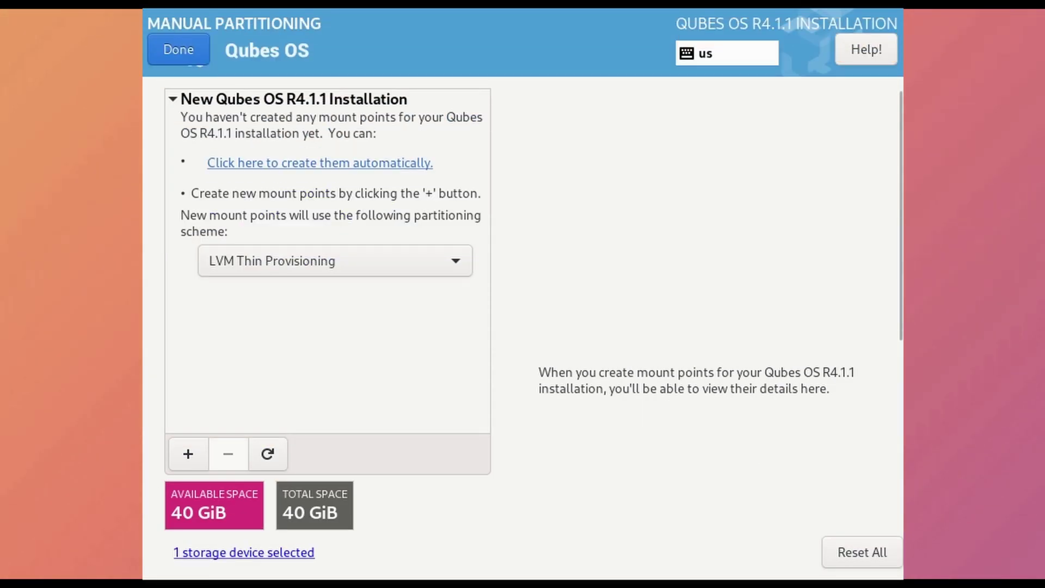
Switch to Standard Partition and add a 1024 MiB /boot mount point
{"action": "key", "text": "space"}
{"action": "key", "text": "Up"}
{"action": "key", "text": "Up"}
{"action": "key", "text": "Up"}
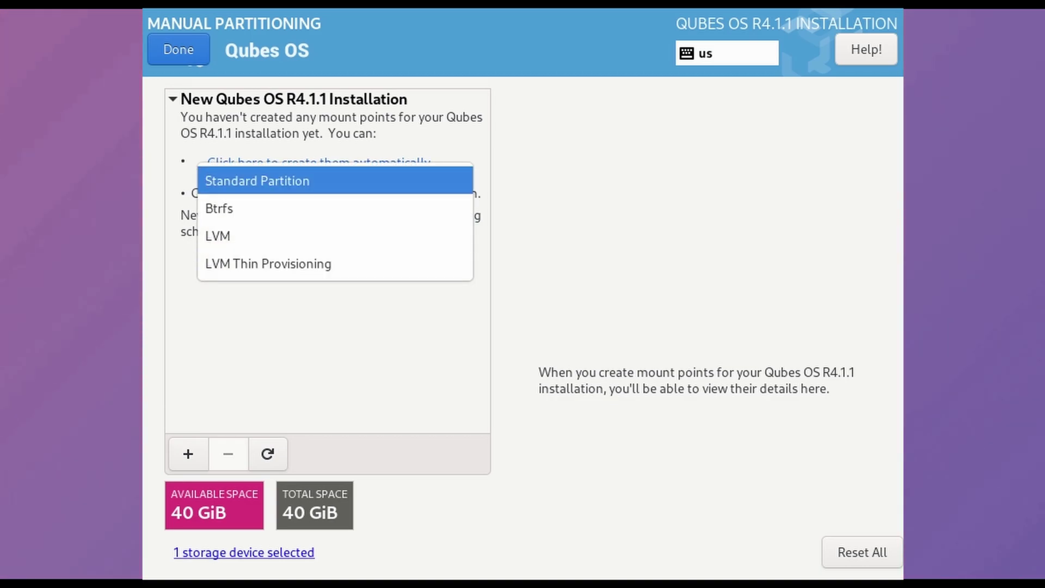
{"action": "key", "text": "Return"}
{"action": "key", "text": "Tab"}
{"action": "key", "text": "space"}
{"action": "type", "text": "/"}
{"action": "key", "text": "Down"}
{"action": "key", "text": "Down"}
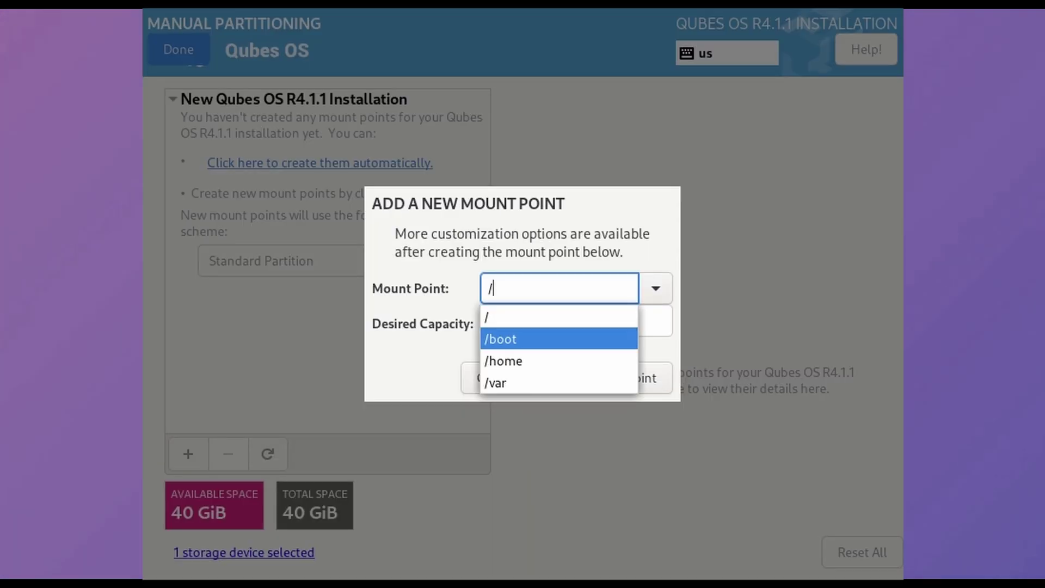
{"action": "key", "text": "Return"}
{"action": "key", "text": "Tab"}
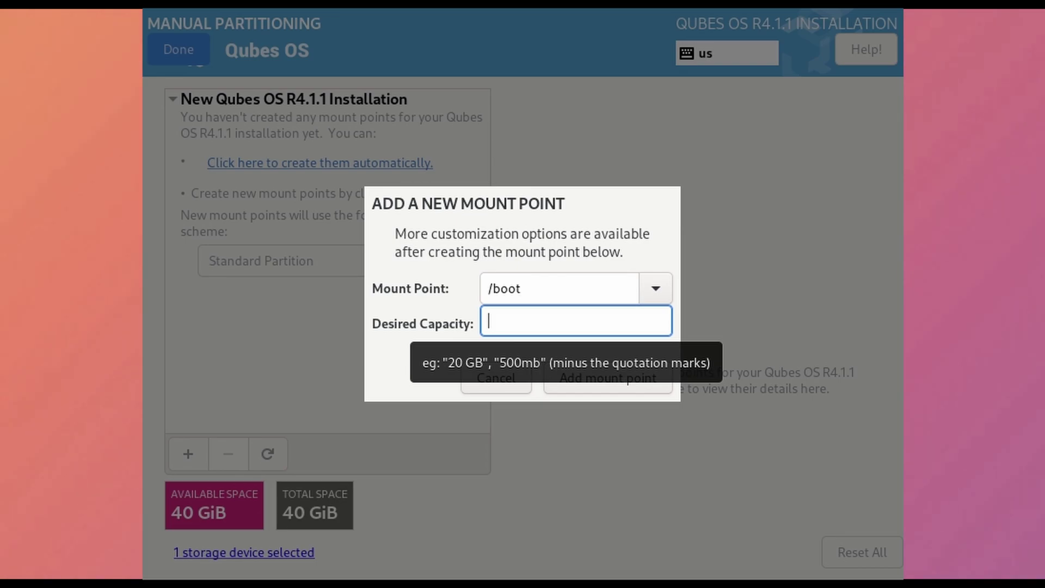
{"action": "type", "text": "1024"}
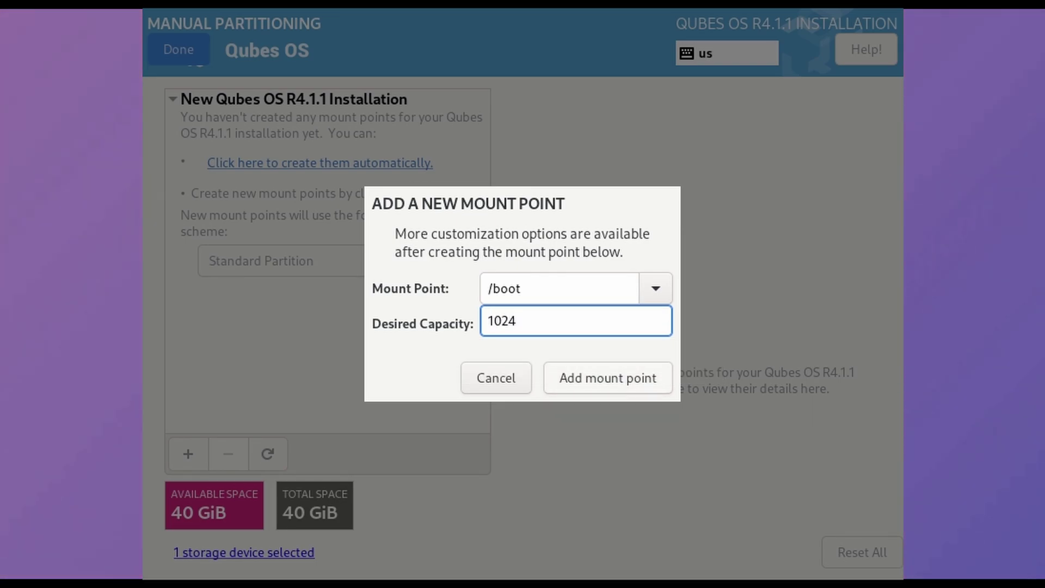
{"action": "key", "text": "Return"}
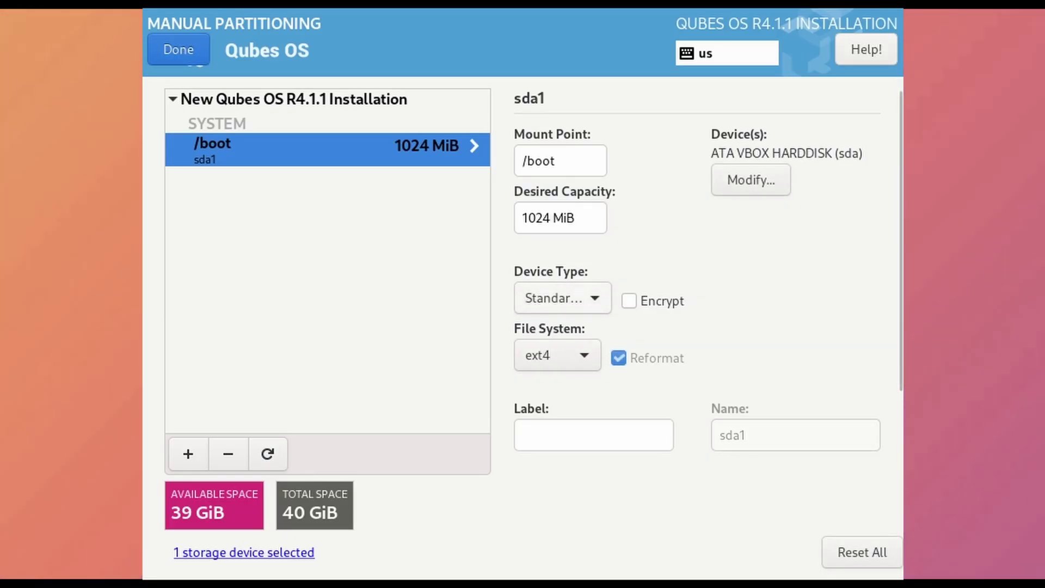
Add a 29 GiB root (/) mount point using LVM Thin Provisioning
{"action": "scroll", "coordinate": [697, 326], "scroll_direction": "down", "scroll_amount": 3}
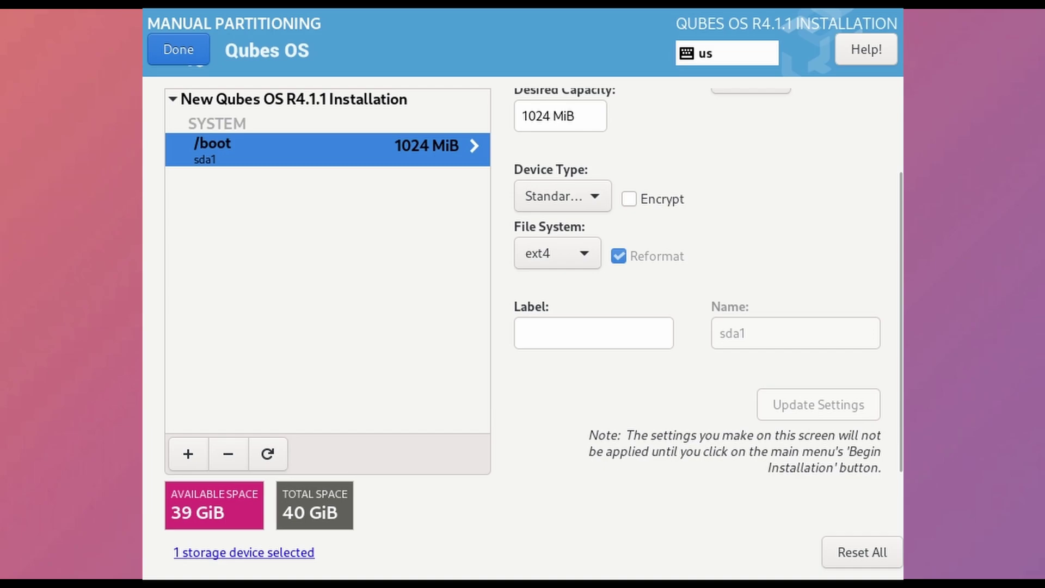
{"action": "scroll", "coordinate": [697, 272], "scroll_direction": "up", "scroll_amount": 3}
{"action": "key", "text": "plus"}
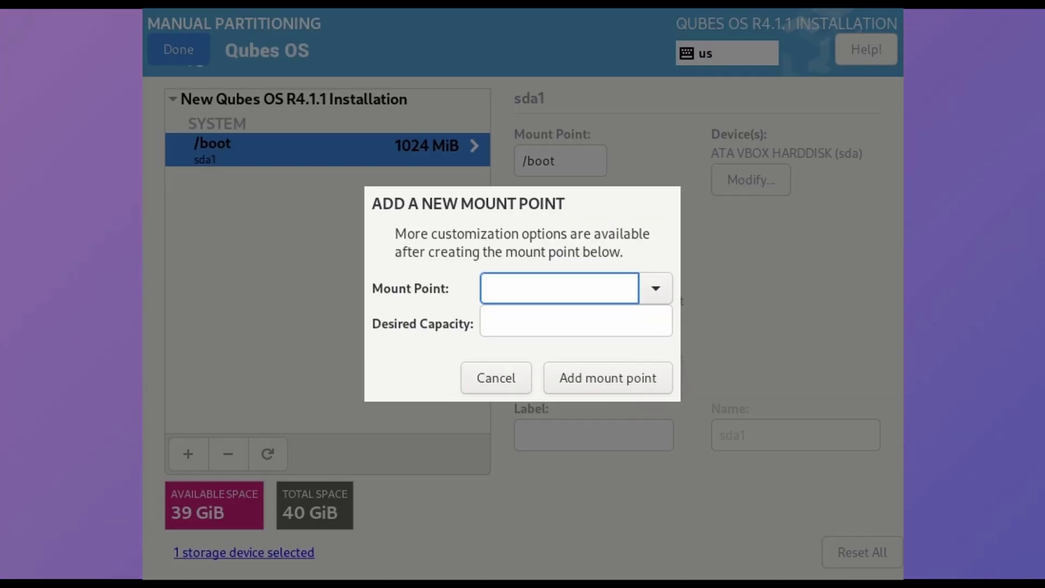
{"action": "type", "text": "/"}
{"action": "key", "text": "Tab"}
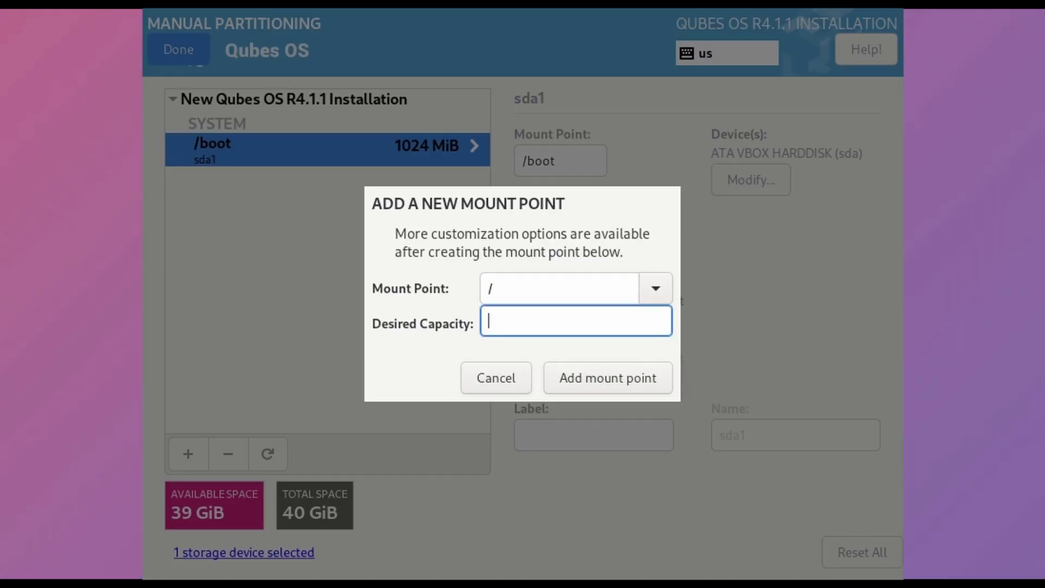
{"action": "type", "text": "29 GiB"}
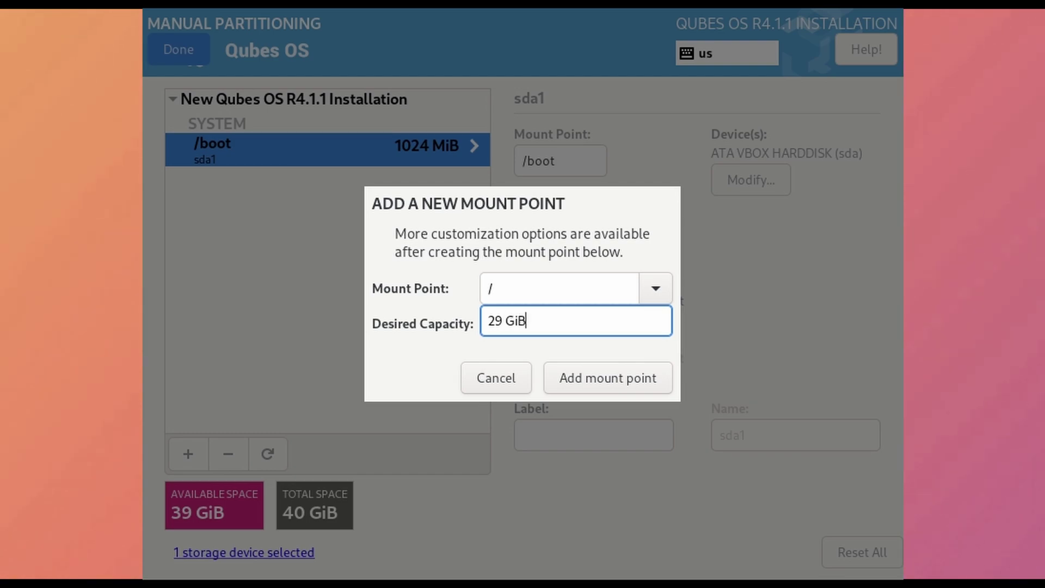
{"action": "key", "text": "Return"}
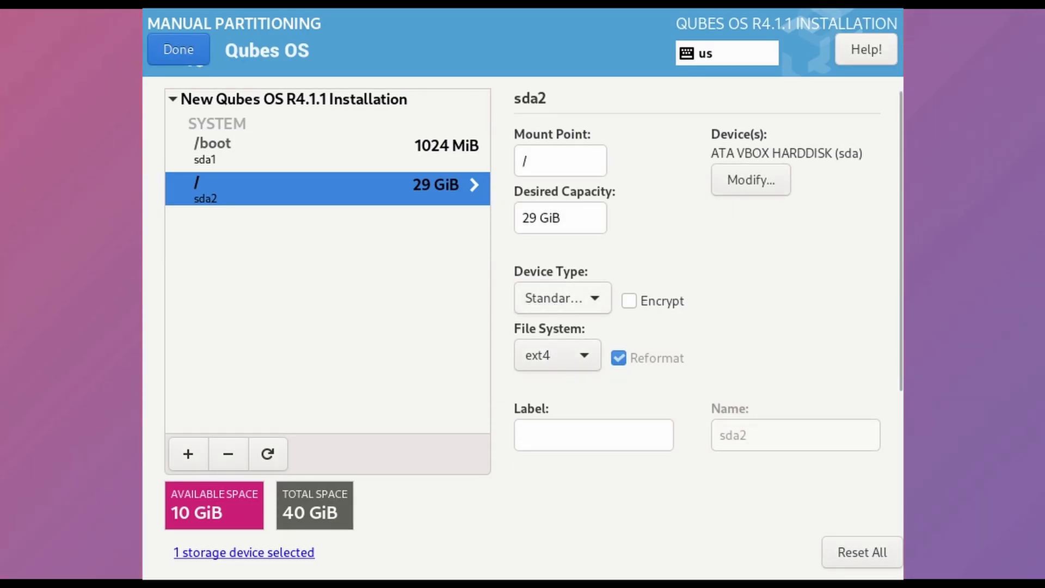
{"action": "left_click", "coordinate": [561, 301]}
{"action": "left_click", "coordinate": [584, 356]}
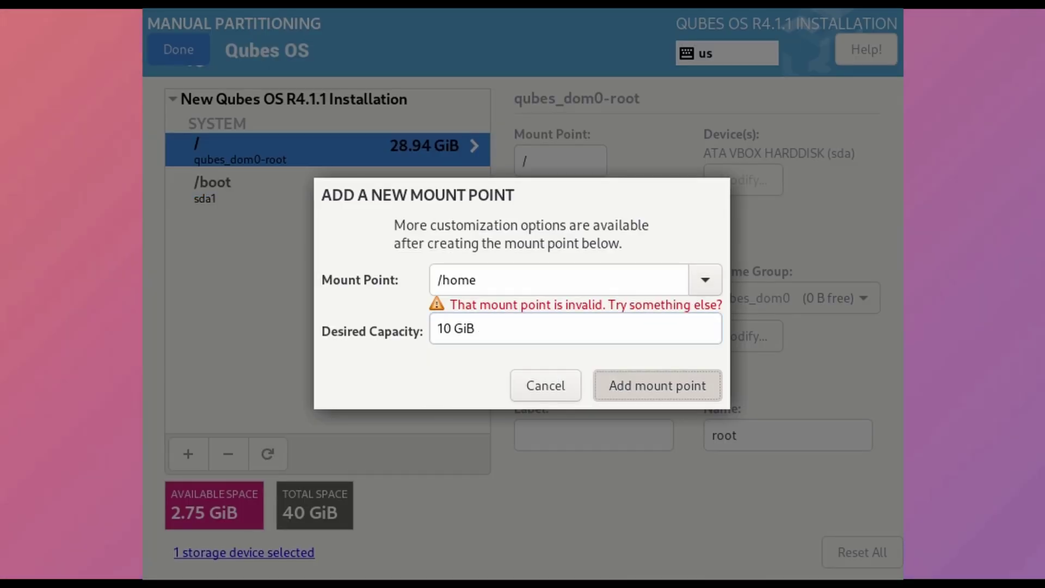
Add /home as LVM and reduce its desired capacity to 1 GiB
{"action": "key", "text": "Return"}
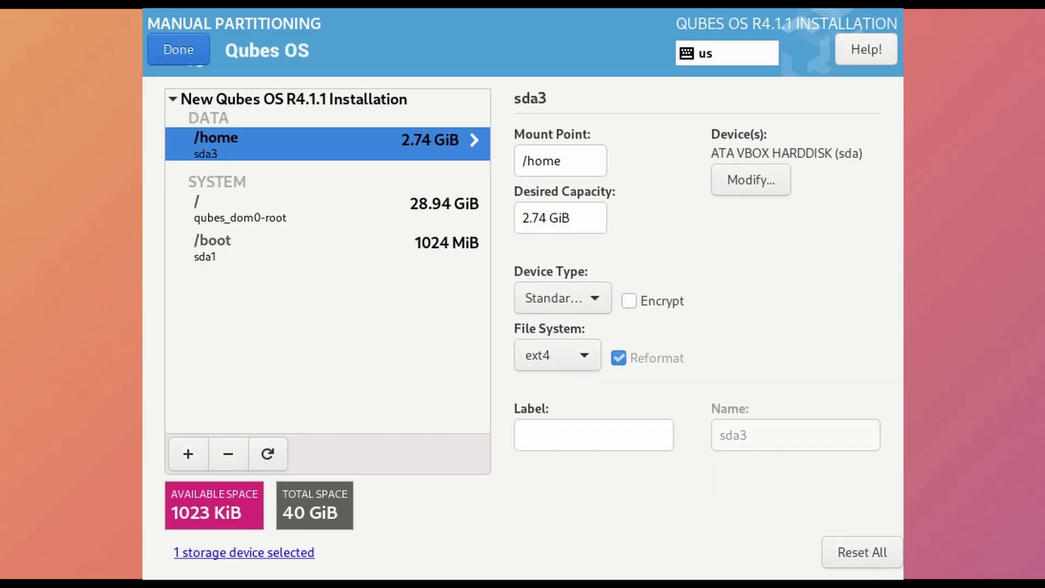
{"action": "left_click", "coordinate": [563, 298]}
{"action": "left_click", "coordinate": [550, 273]}
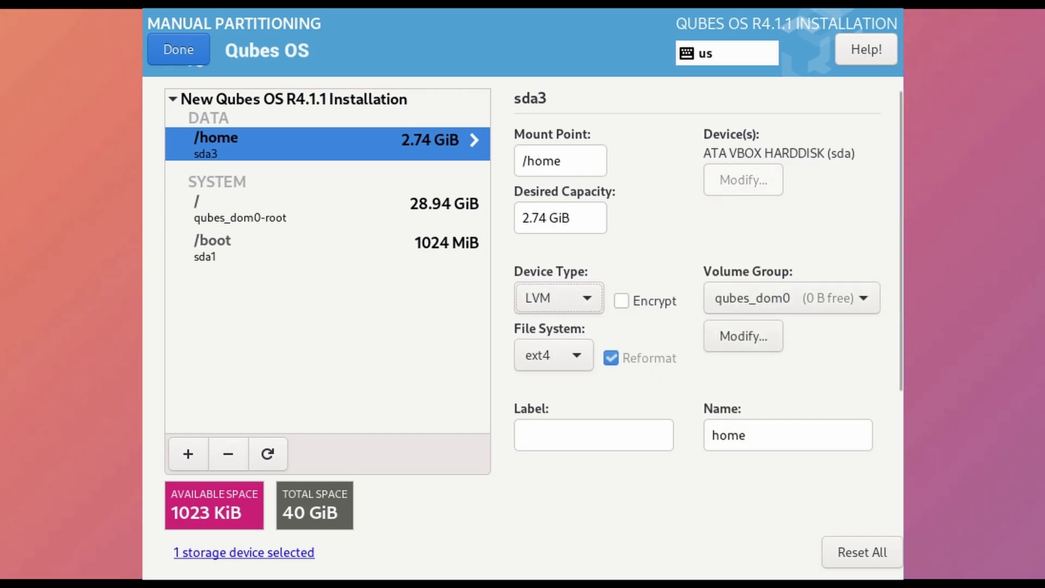
{"action": "left_click", "coordinate": [542, 218]}
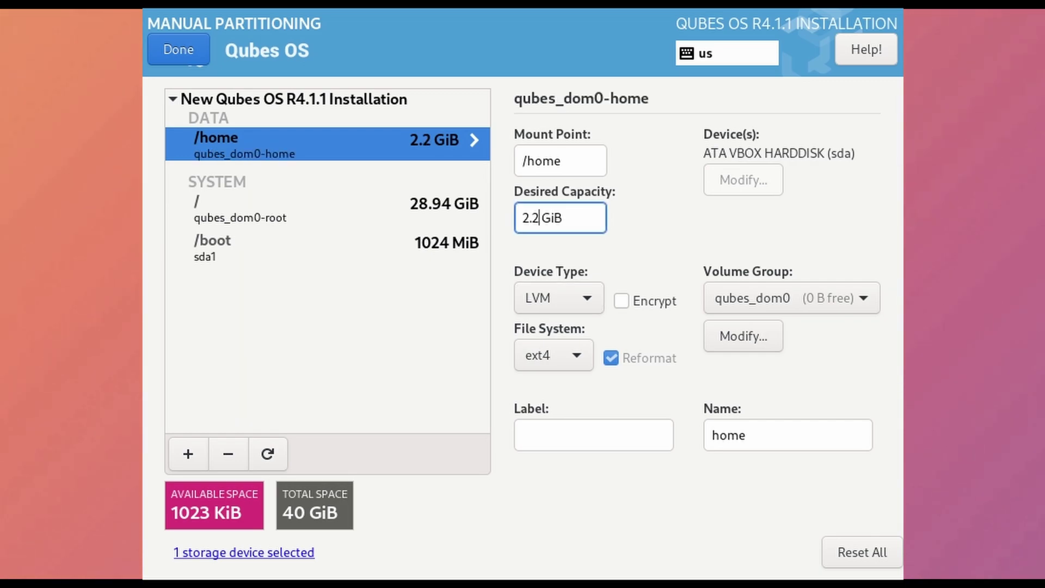
{"action": "key", "text": "BackSpace"}
{"action": "key", "text": "BackSpace"}
{"action": "key", "text": "BackSpace"}
{"action": "key", "text": "BackSpace"}
{"action": "type", "text": "1"}
Add a swap mount point, set its device type, and finish partitioning
{"action": "left_click", "coordinate": [188, 454]}
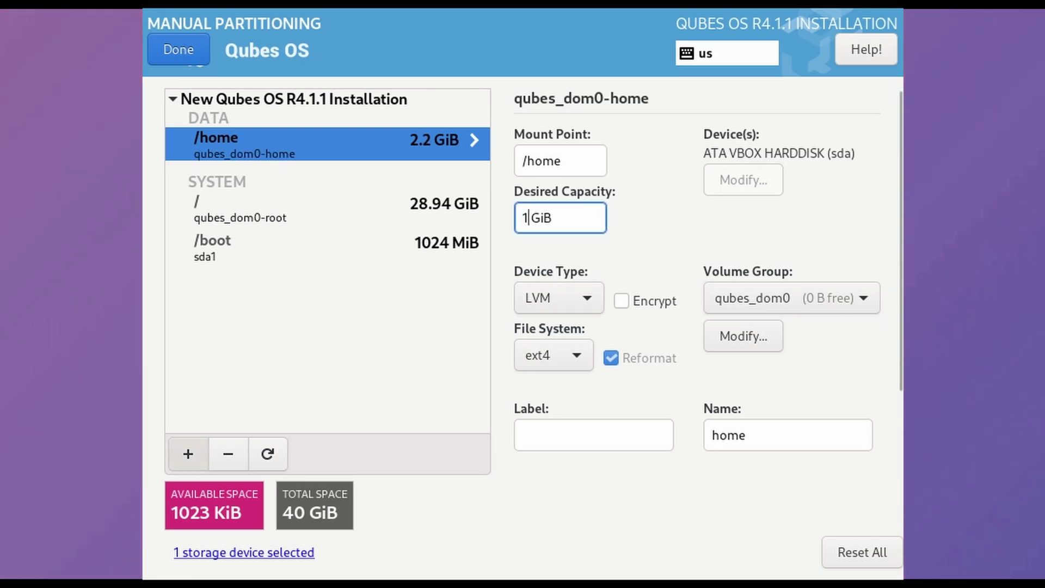
{"action": "type", "text": "s"}
{"action": "key", "text": "Down"}
{"action": "key", "text": "Tab"}
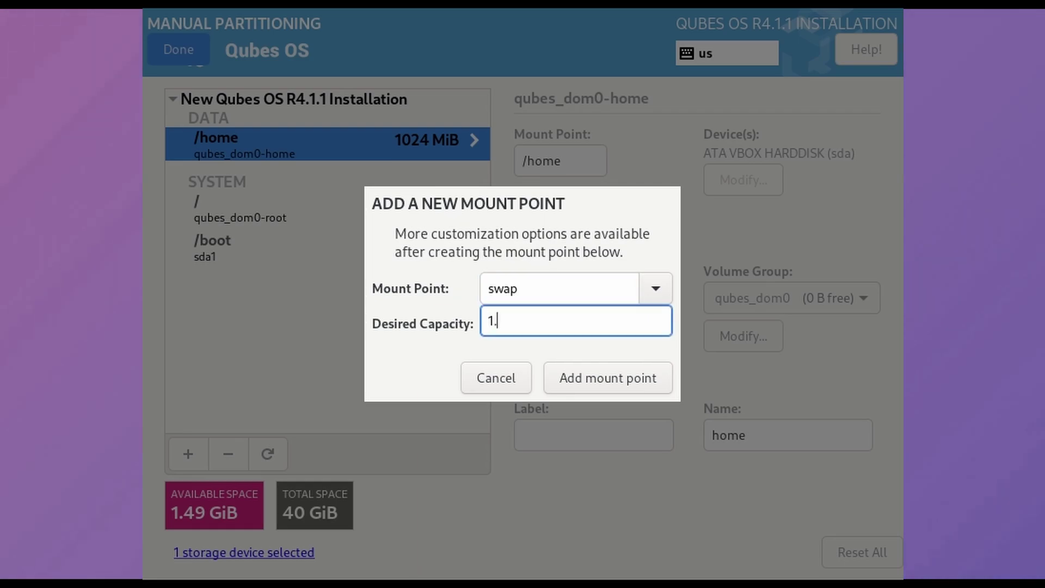
{"action": "key", "text": "Return"}
{"action": "left_click", "coordinate": [559, 297]}
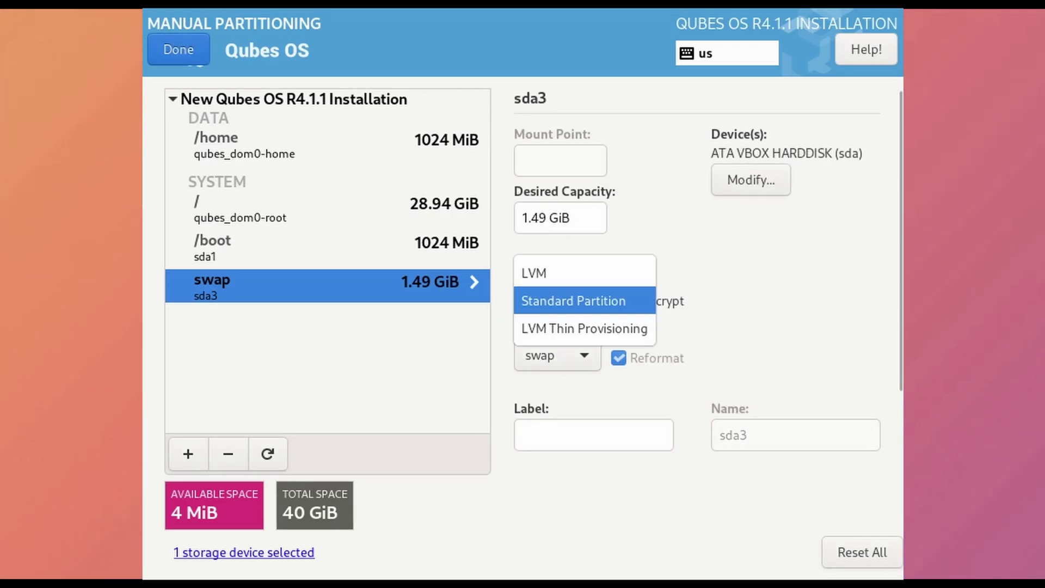
{"action": "left_click", "coordinate": [534, 273]}
{"action": "left_click", "coordinate": [178, 49]}
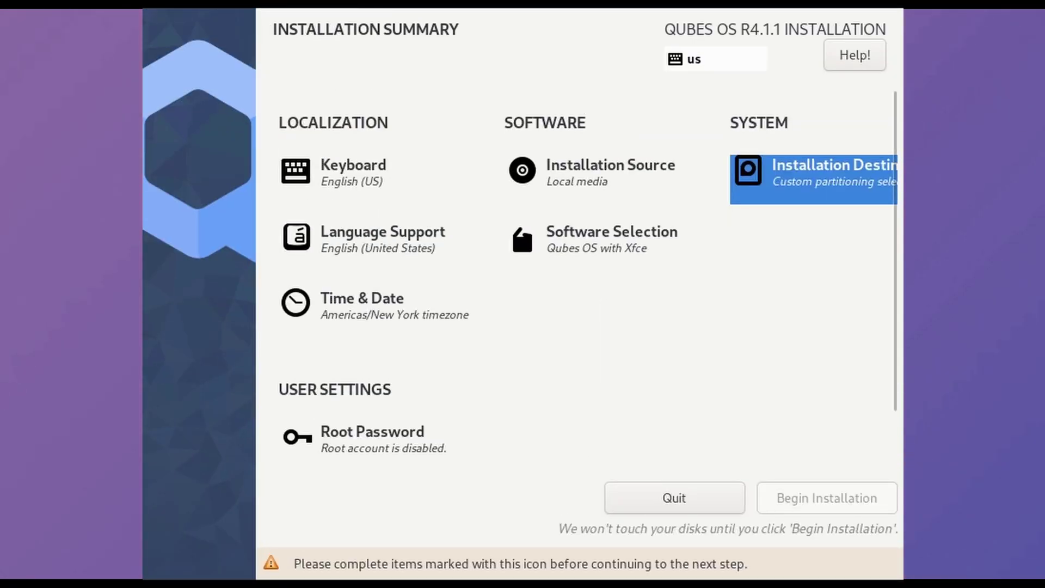
In User Creation, enter the user name and the account password twice
{"action": "scroll", "coordinate": [577, 272], "scroll_direction": "down", "scroll_amount": 3}
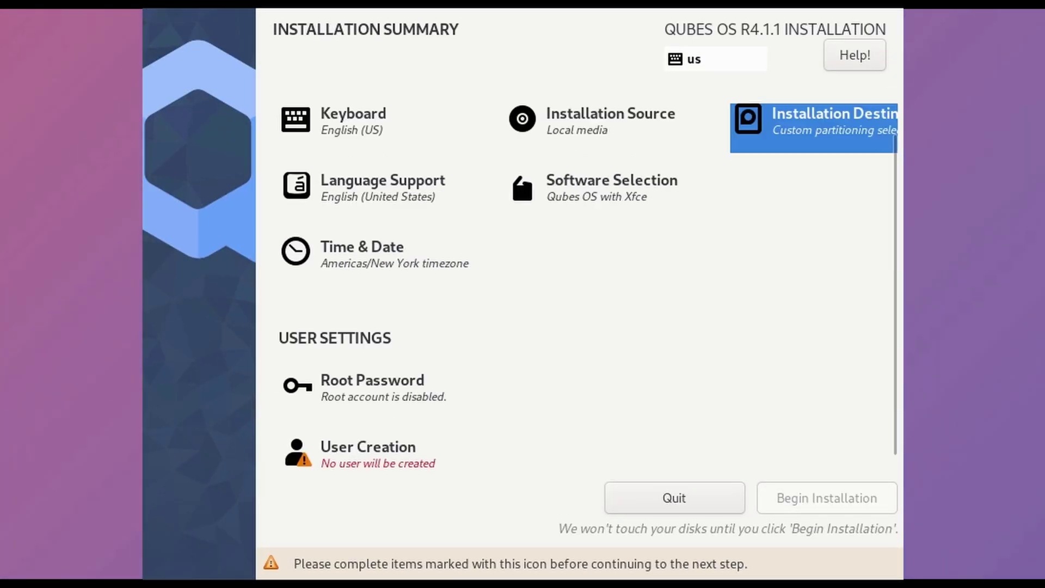
{"action": "left_click", "coordinate": [368, 425]}
{"action": "type", "text": "hardik"}
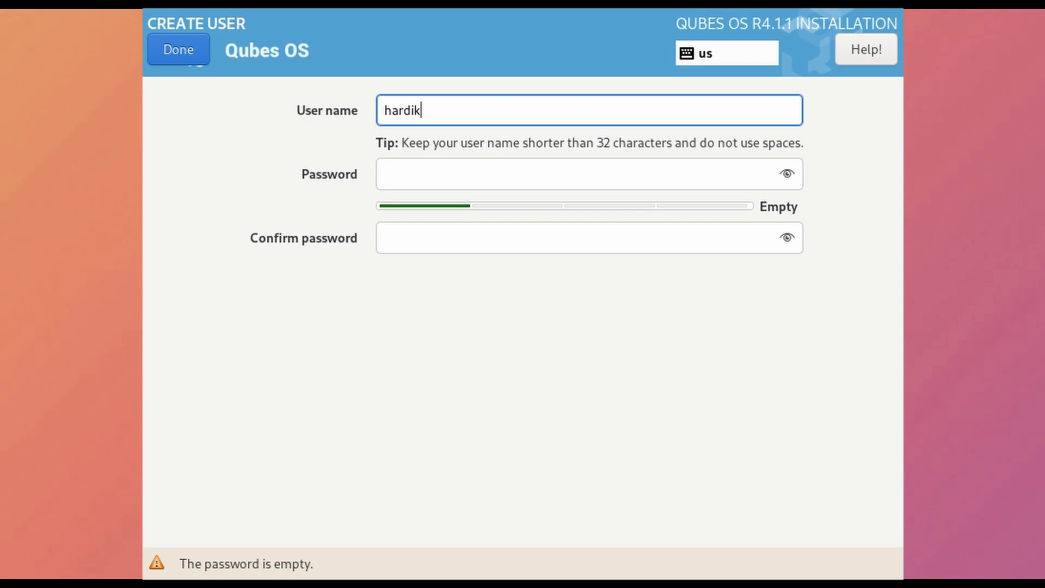
{"action": "left_click", "coordinate": [385, 174]}
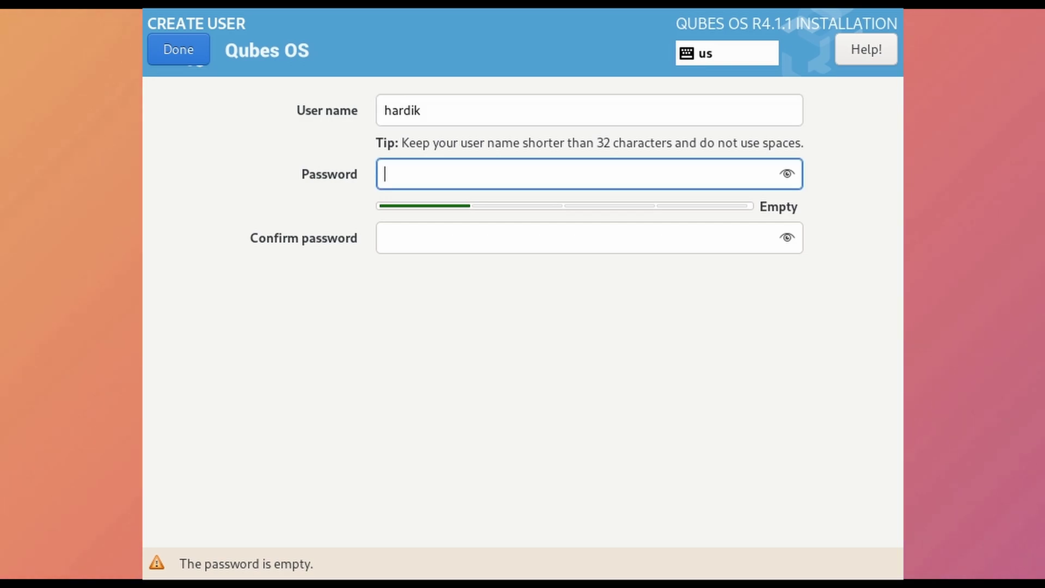
{"action": "type", "text": "password"}
{"action": "key", "text": "Tab"}
{"action": "type", "text": "password"}
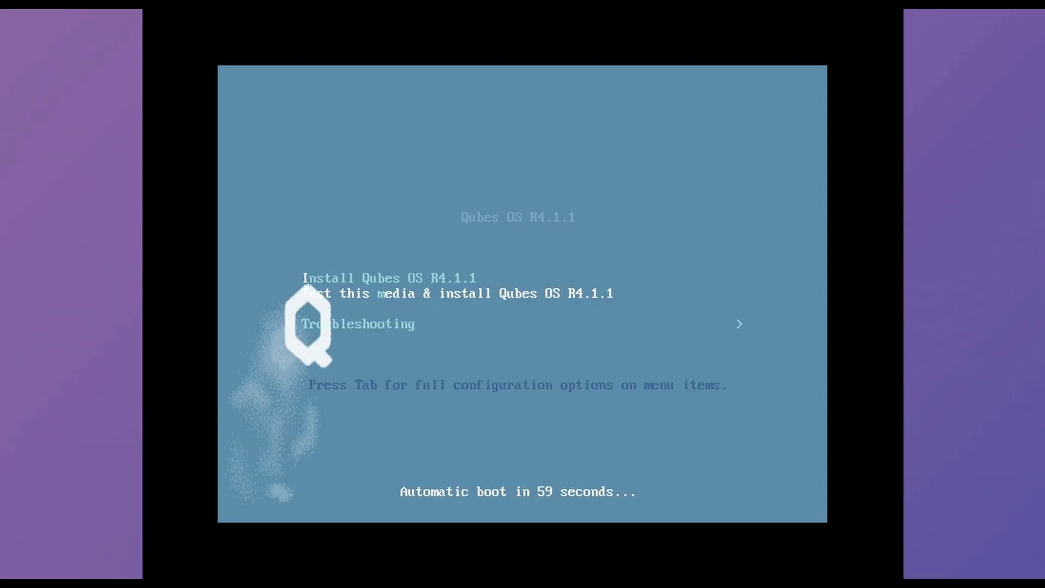
Boot Qubes via Advanced options > Xen hypervisor, version 4.14.5 in GRUB
{"action": "key", "text": "Down"}
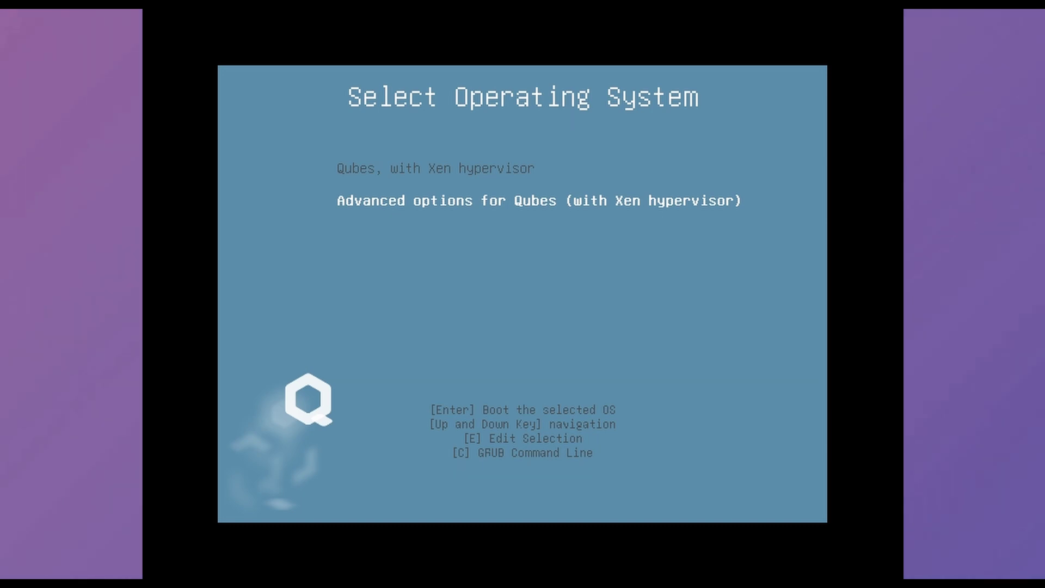
{"action": "key", "text": "Up"}
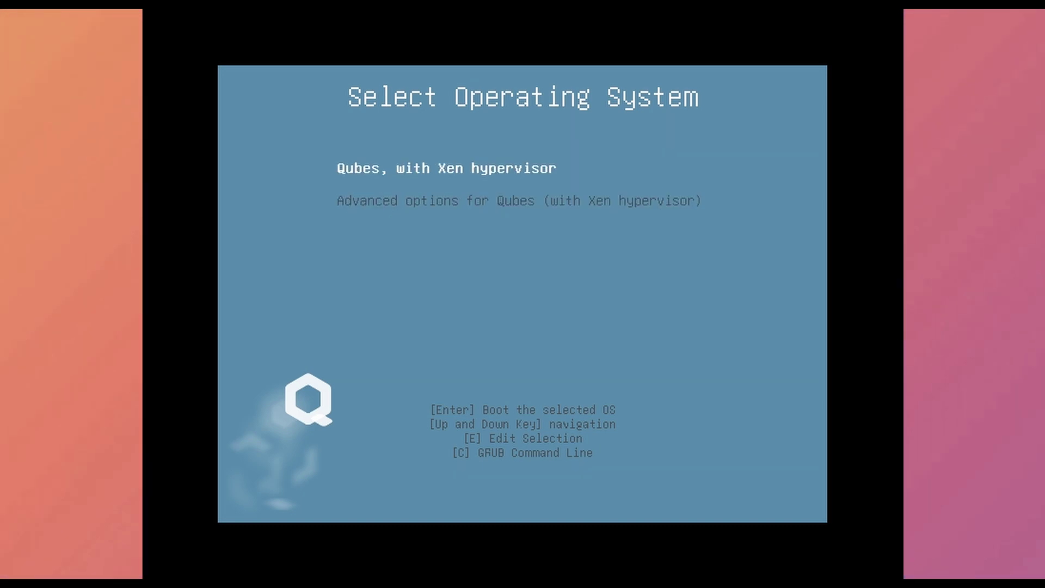
{"action": "key", "text": "Down"}
{"action": "key", "text": "Return"}
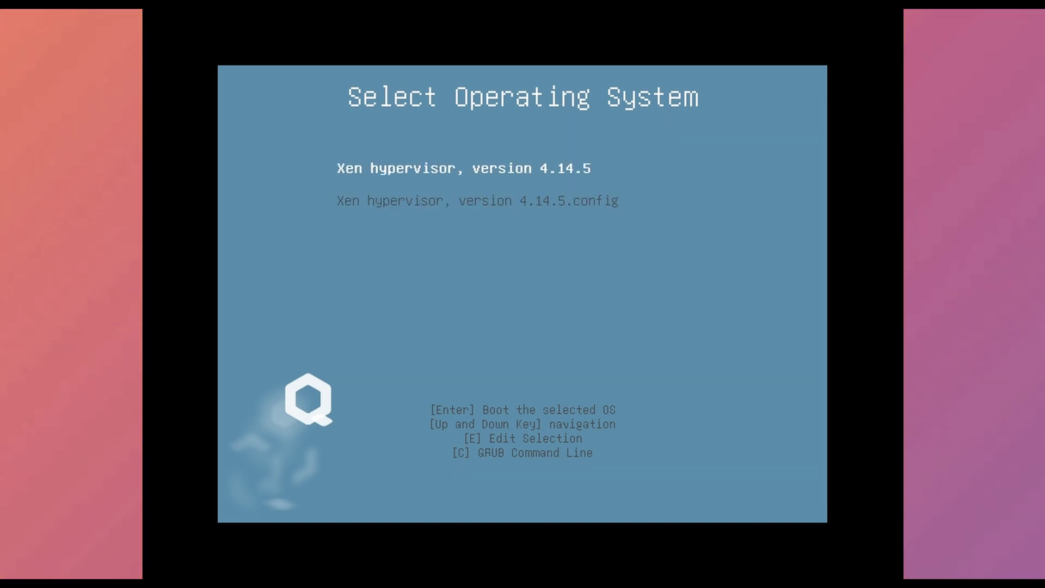
{"action": "key", "text": "Down"}
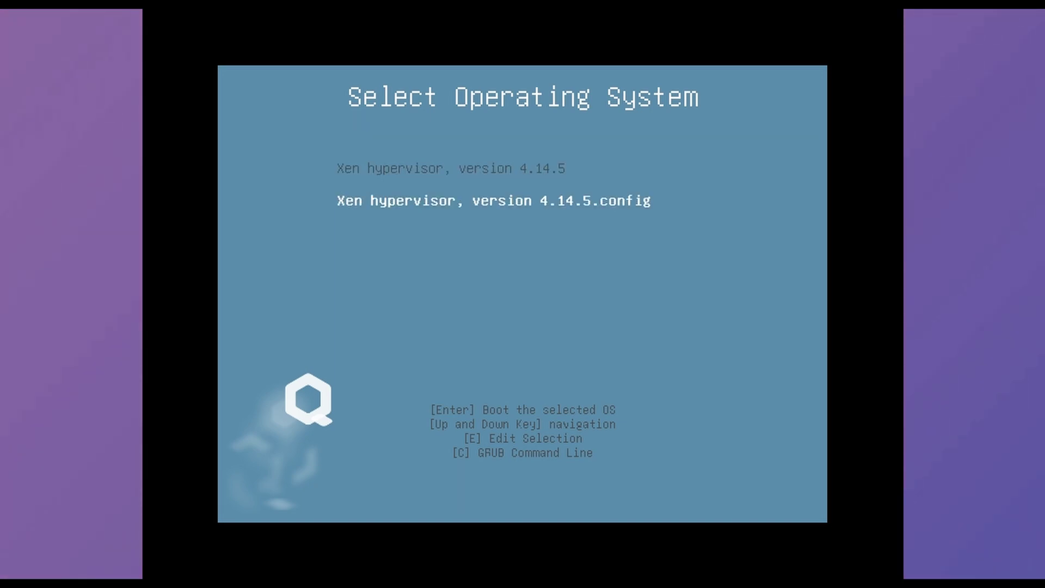
{"action": "key", "text": "Up"}
{"action": "key", "text": "Return"}
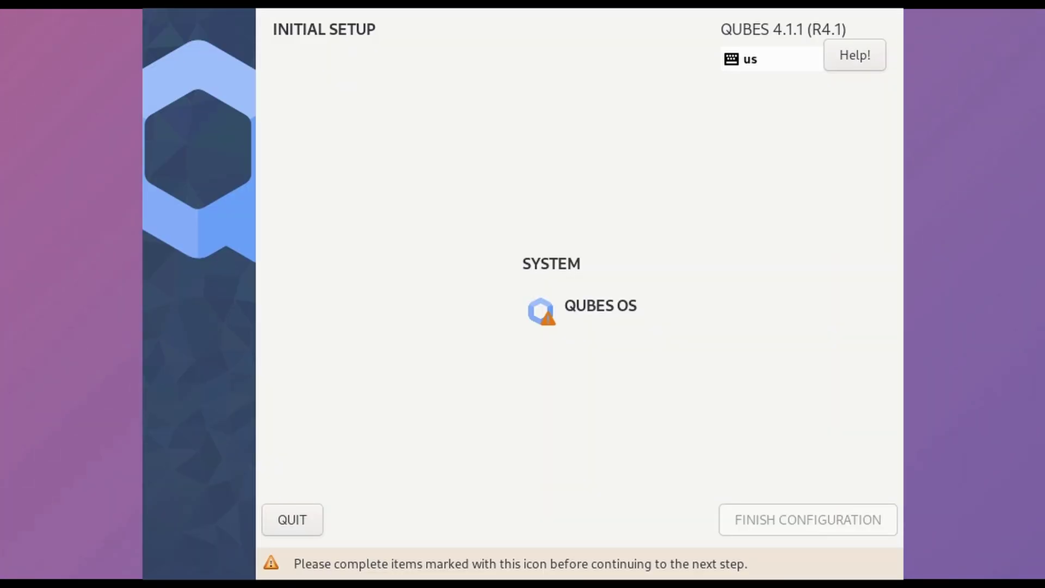
Open the Qubes OS configuration item and accept its default templates and qubes
{"action": "key", "text": "Return"}
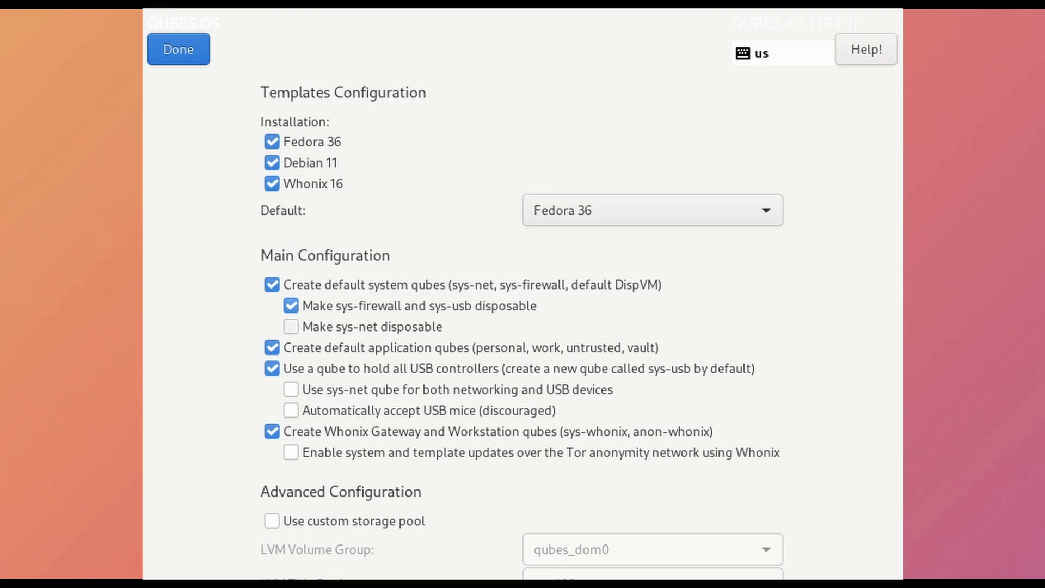
{"action": "key", "text": "alt+d"}
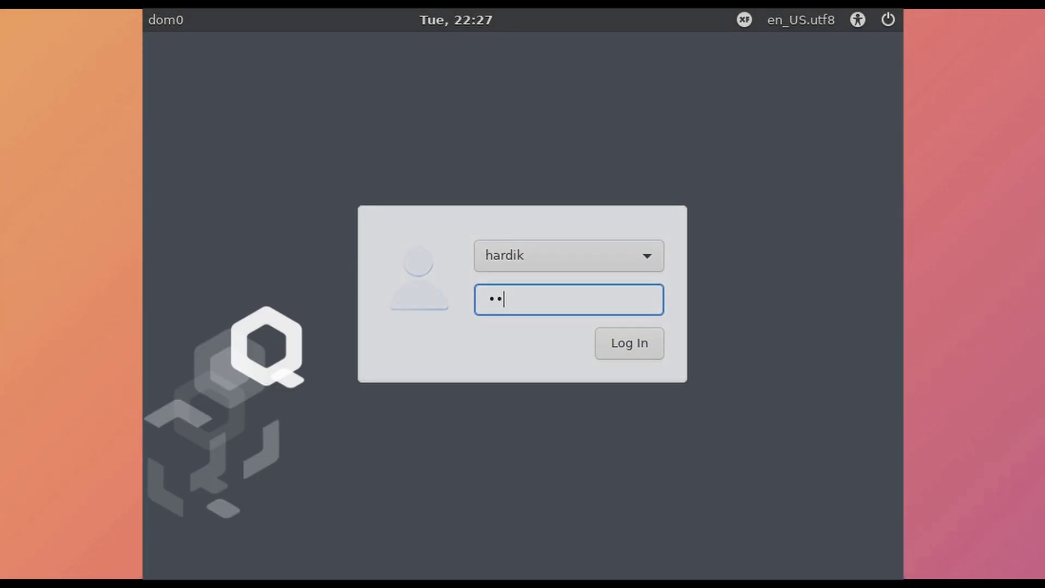
Log in to dom0, then browse the desktop context menu and applications menu
{"action": "key", "text": "Return"}
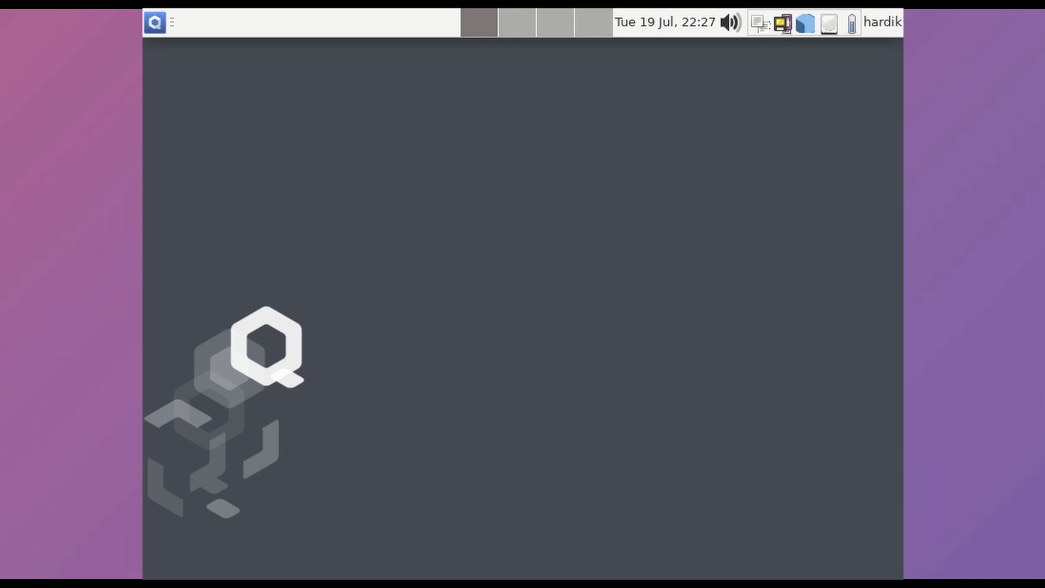
{"action": "right_click", "coordinate": [455, 165]}
{"action": "key", "text": "Escape"}
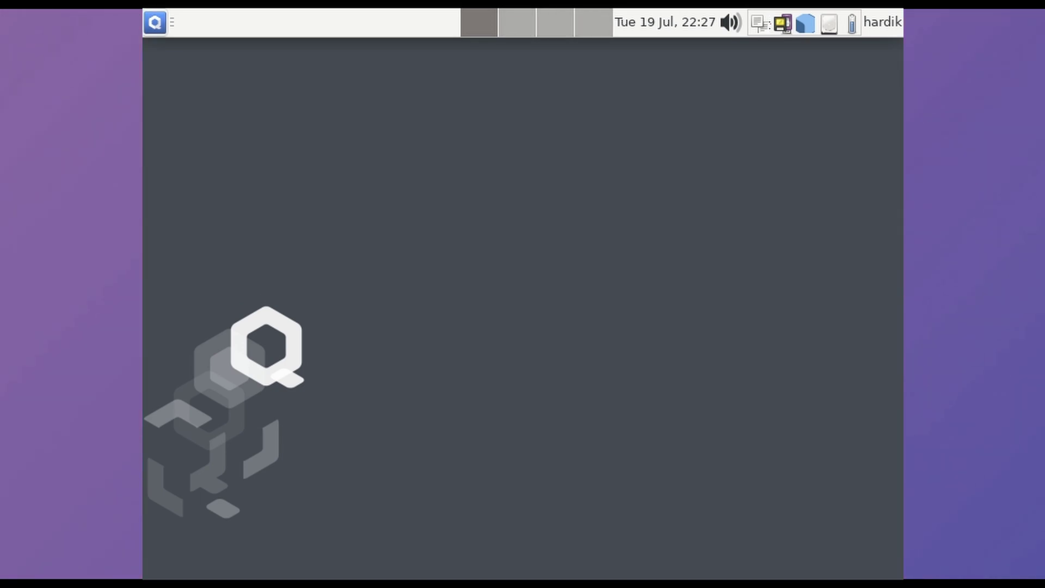
{"action": "left_click", "coordinate": [154, 22]}
{"action": "mouse_move", "coordinate": [217, 102]}
{"action": "scroll", "coordinate": [431, 313], "scroll_direction": "down", "scroll_amount": 10}
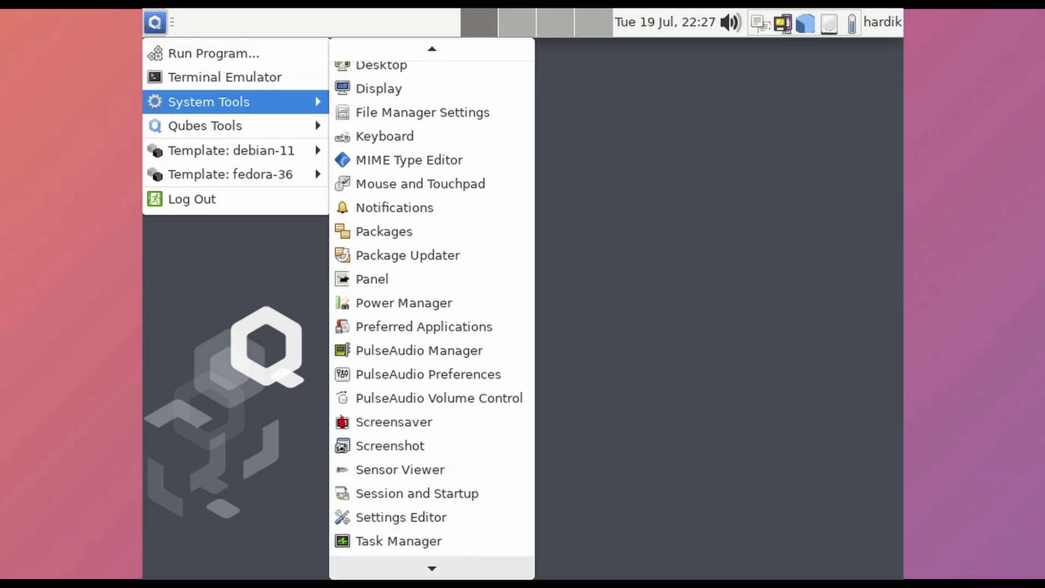
{"action": "mouse_move", "coordinate": [231, 150]}
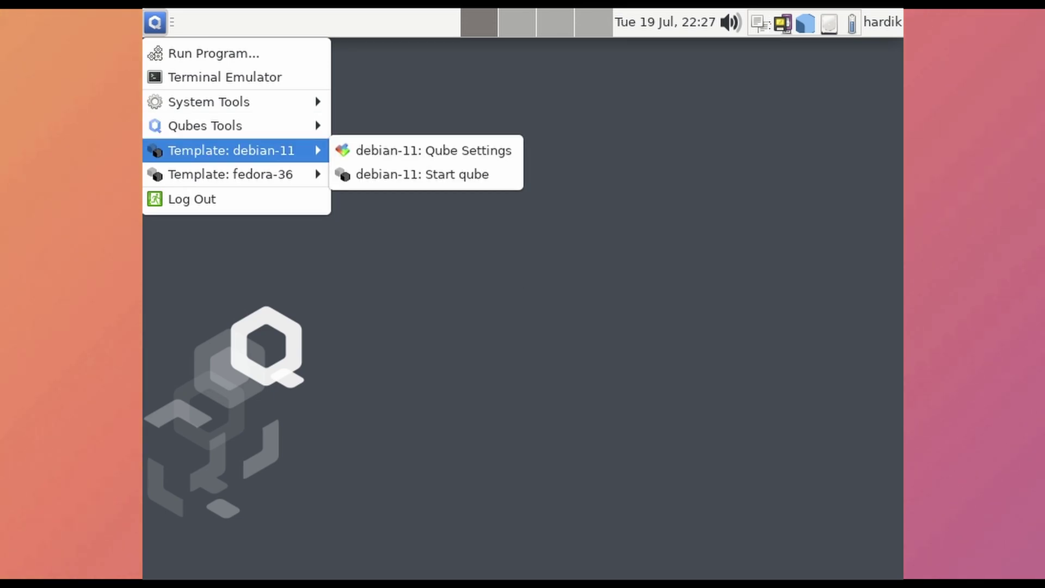
{"action": "key", "text": "Escape"}
Check the tray widgets: volume, running qubes, audio inputs, disk usage, session menu
{"action": "left_click", "coordinate": [730, 23]}
{"action": "key", "text": "Escape"}
{"action": "left_click", "coordinate": [805, 23]}
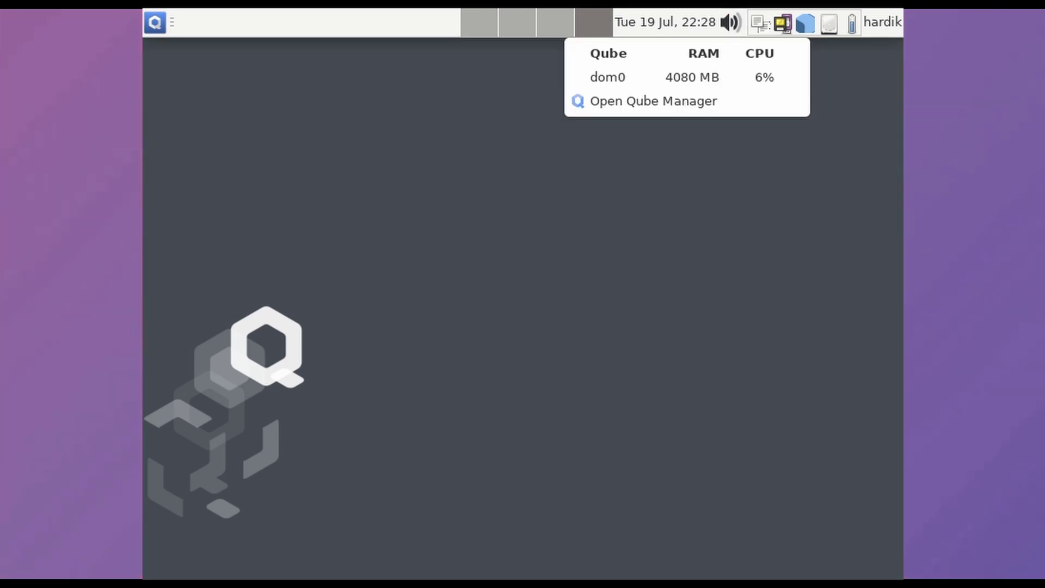
{"action": "left_click", "coordinate": [783, 23]}
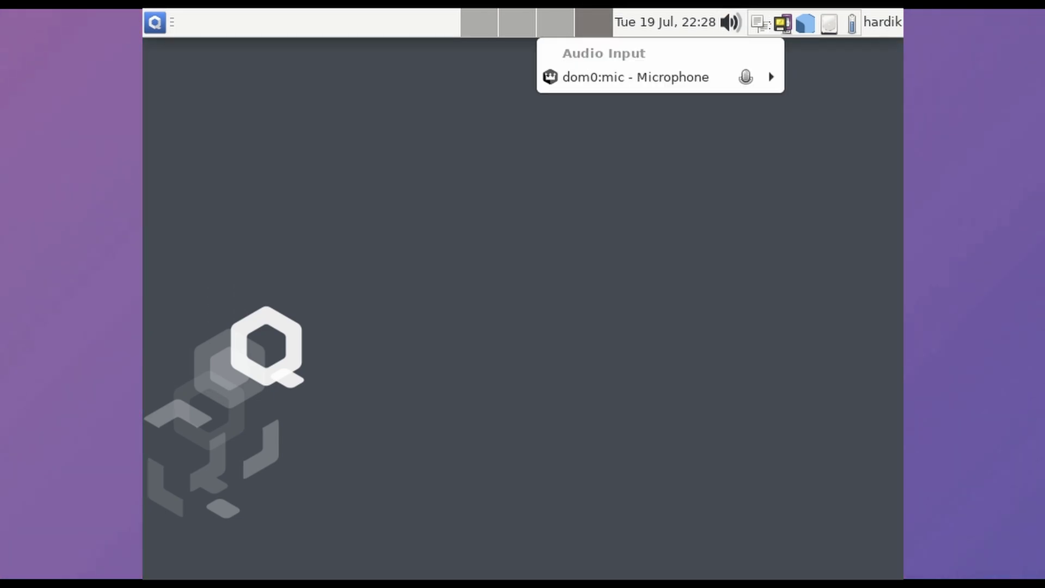
{"action": "key", "text": "Escape"}
{"action": "left_click", "coordinate": [829, 22]}
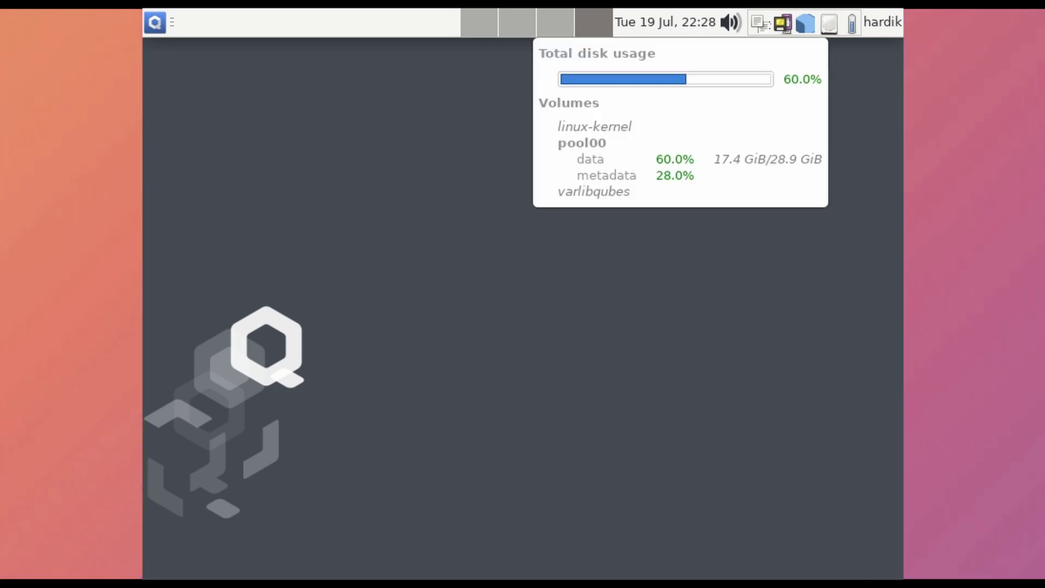
{"action": "key", "text": "Escape"}
{"action": "left_click", "coordinate": [882, 22]}
Look through desktop Settings, About Xfce and Preferred Applications, closing each window
{"action": "left_click", "coordinate": [154, 22]}
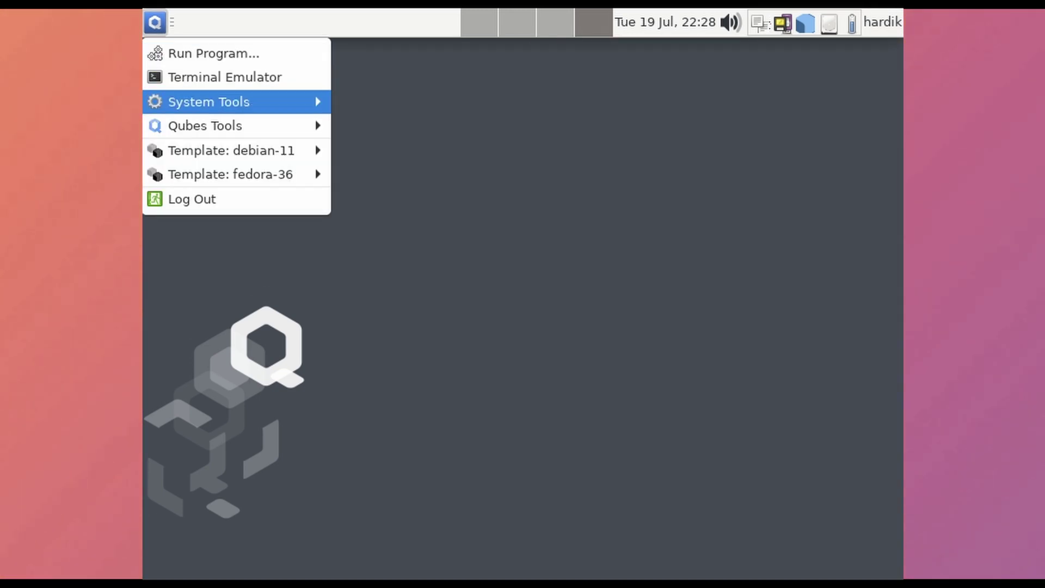
{"action": "mouse_move", "coordinate": [233, 100]}
{"action": "left_click", "coordinate": [409, 72]}
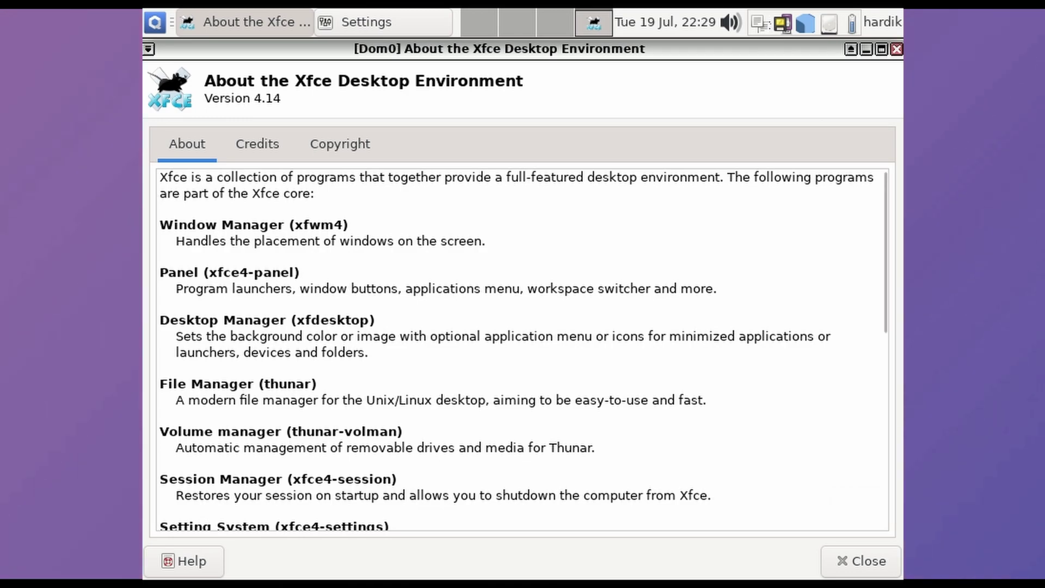
{"action": "scroll", "coordinate": [522, 349], "scroll_direction": "down", "scroll_amount": 10}
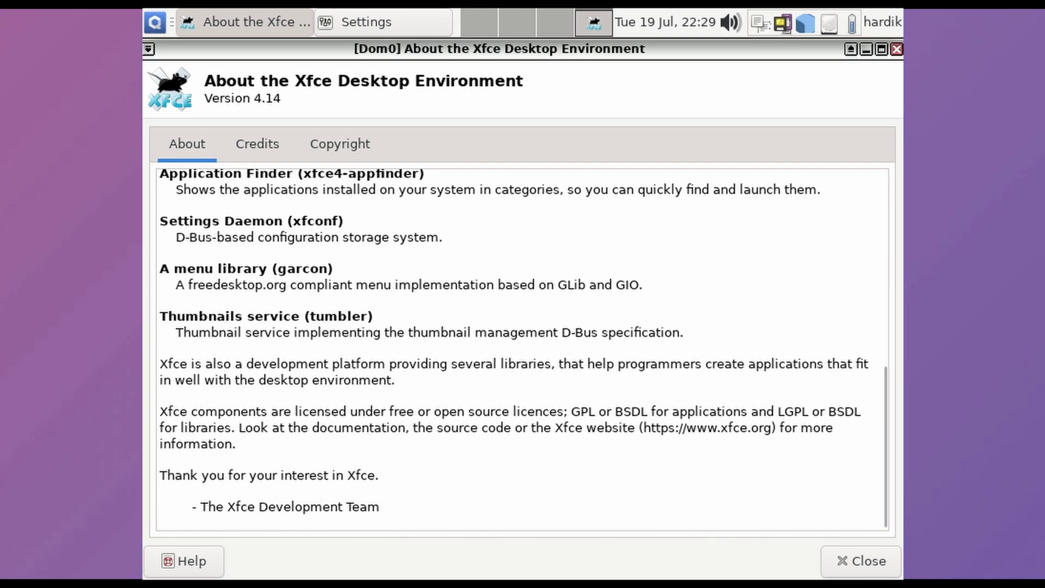
{"action": "left_click", "coordinate": [861, 560]}
{"action": "scroll", "coordinate": [385, 231], "scroll_direction": "up", "scroll_amount": 3}
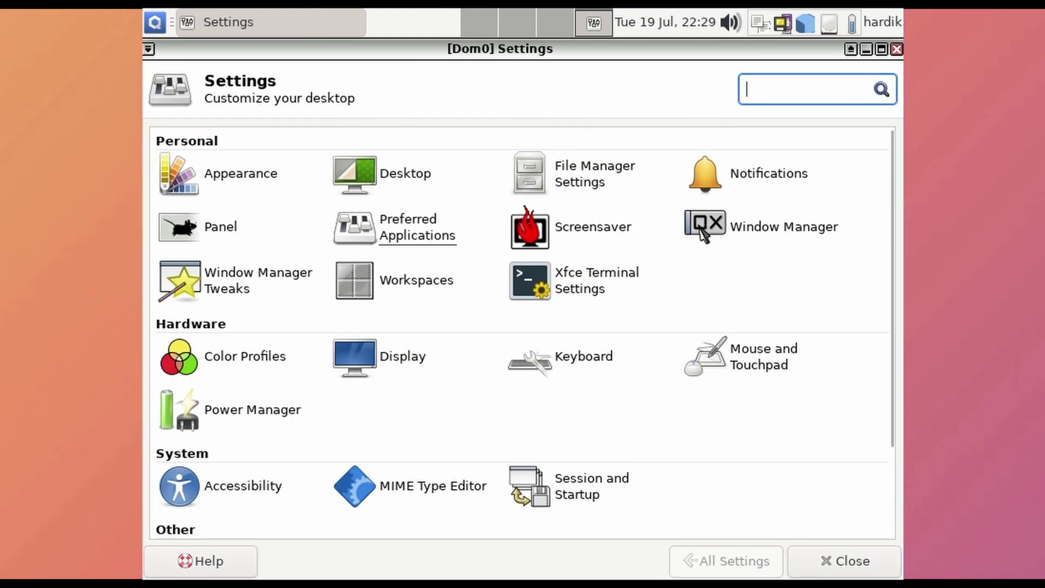
{"action": "left_click", "coordinate": [384, 232]}
{"action": "key", "text": "alt+F4"}
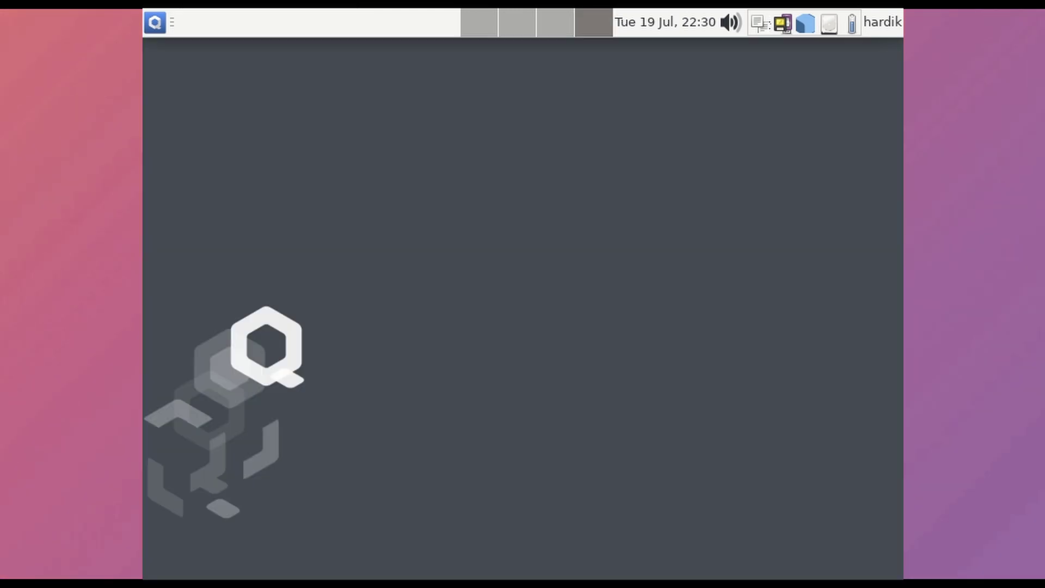
{"action": "left_click_drag", "start_coordinate": [432, 313], "coordinate": [717, 462]}
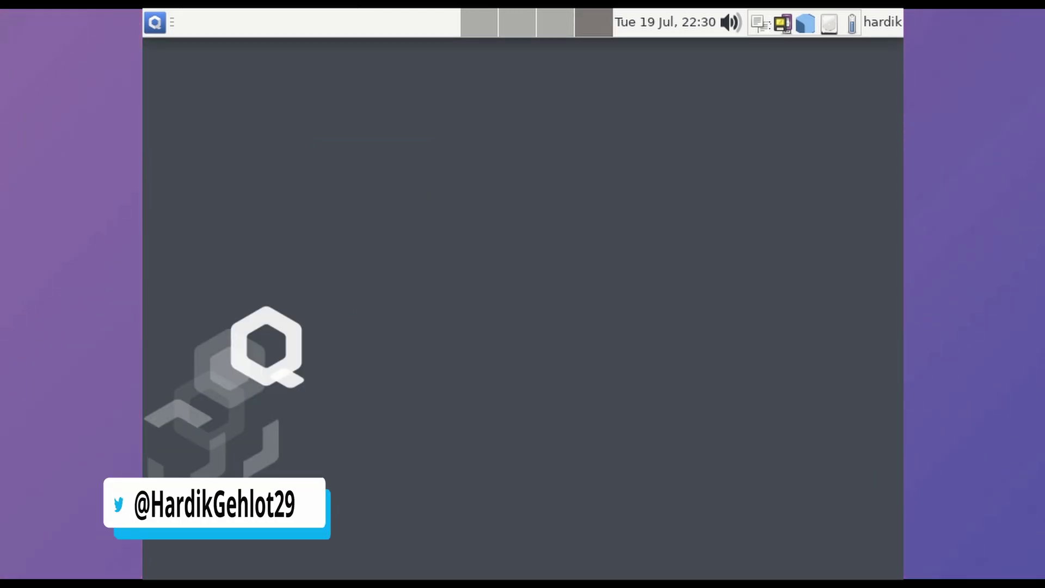
{"action": "left_click", "coordinate": [154, 21]}
{"action": "mouse_move", "coordinate": [239, 102]}
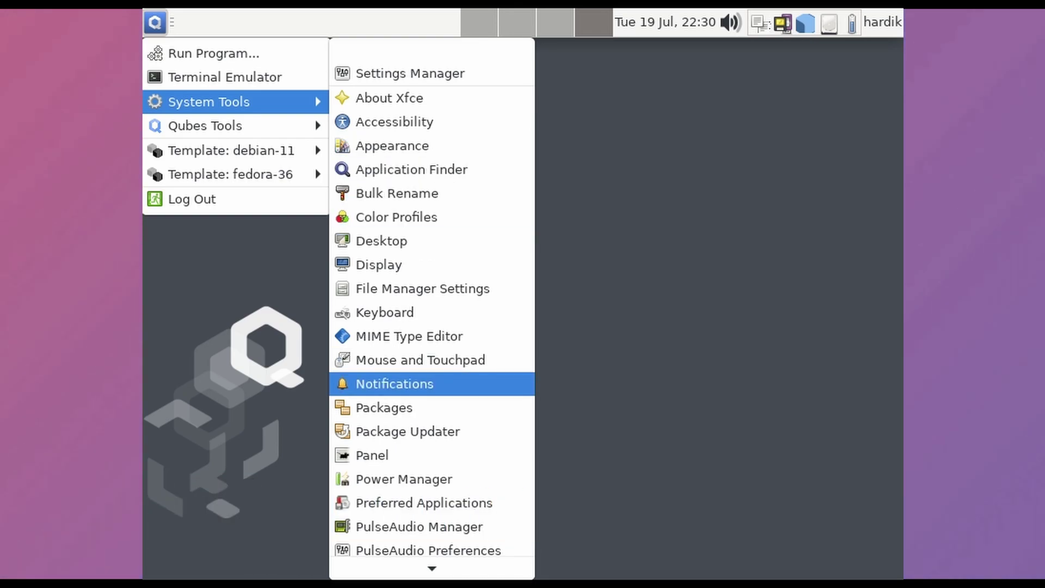
{"action": "scroll", "coordinate": [414, 376], "scroll_direction": "down", "scroll_amount": 5}
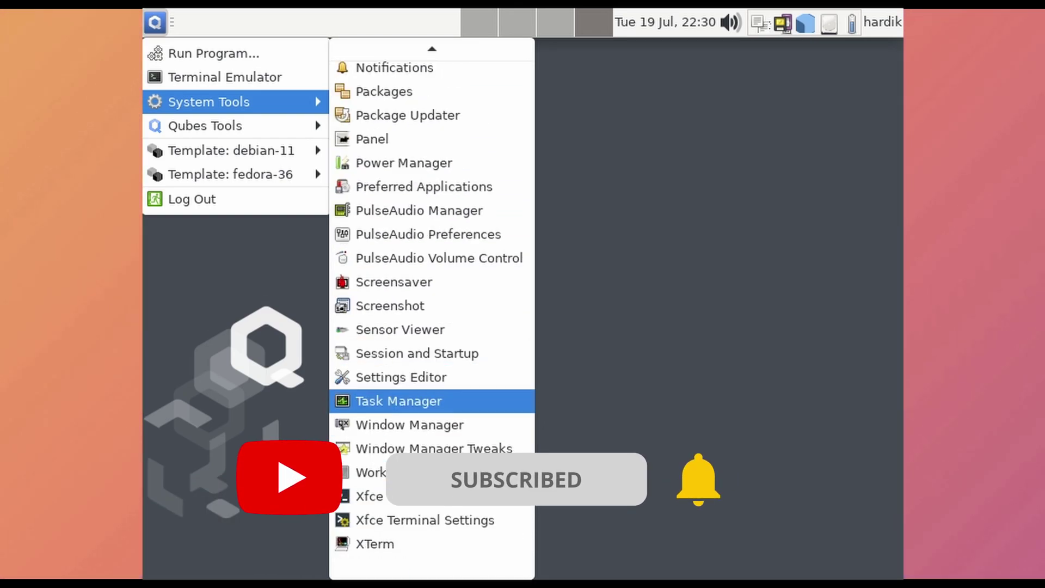
{"action": "left_click", "coordinate": [399, 401]}
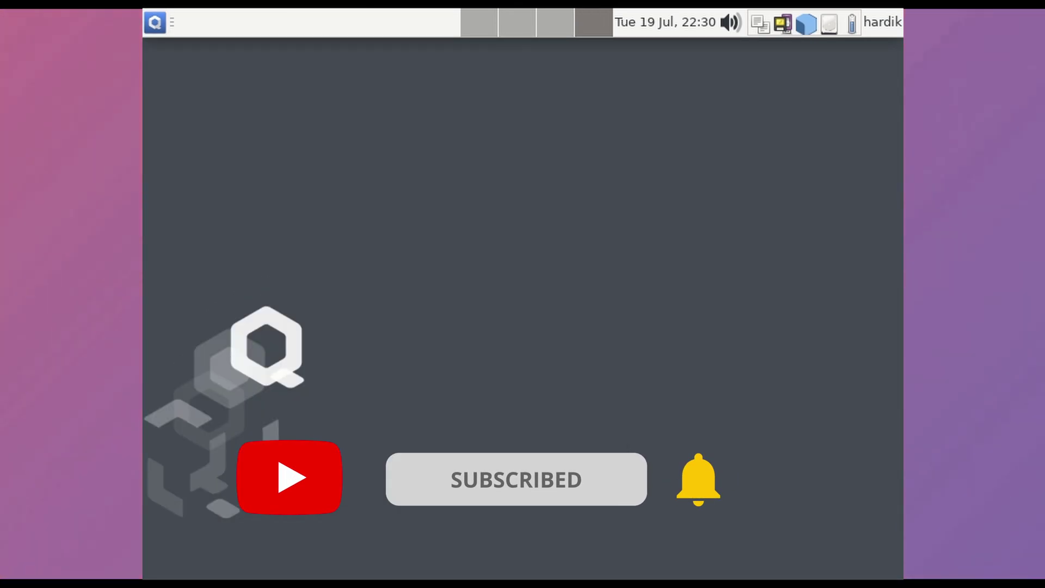